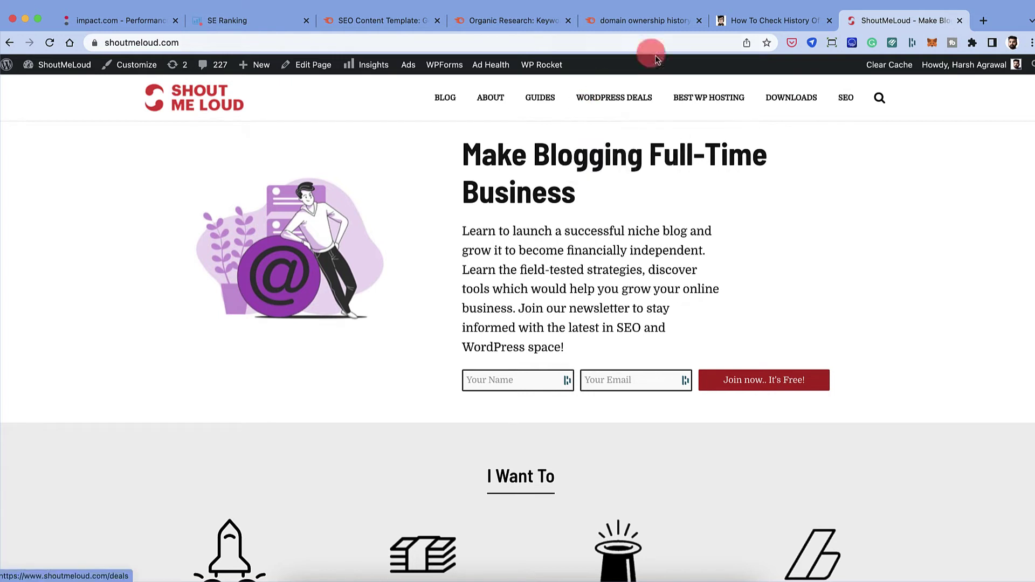
# - Copy the web address of the article "How To Check History Of A Domain Name Including Ownership History"
pyautogui.click(772, 27)
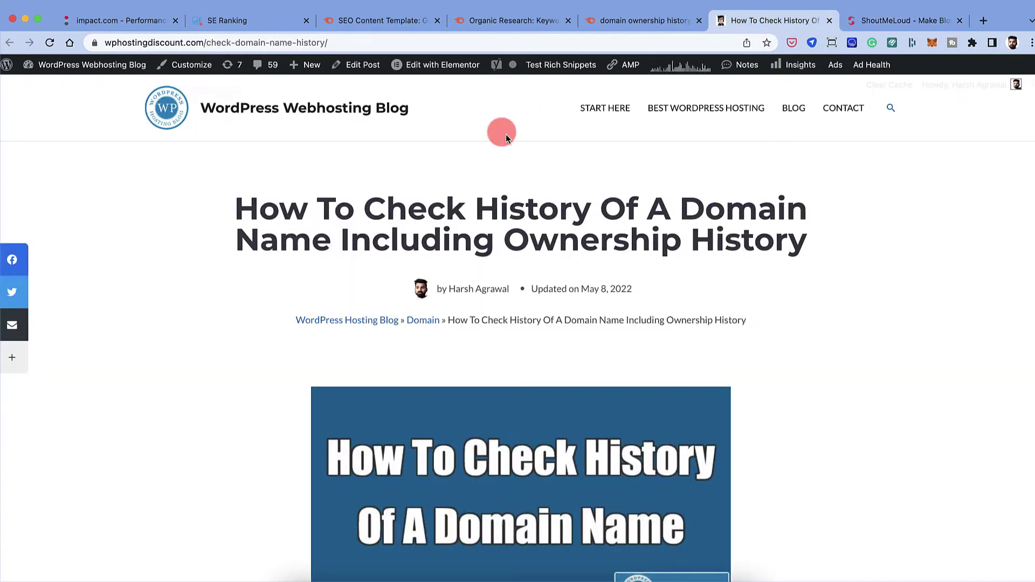
pyautogui.click(483, 42)
pyautogui.press('cmd+c')
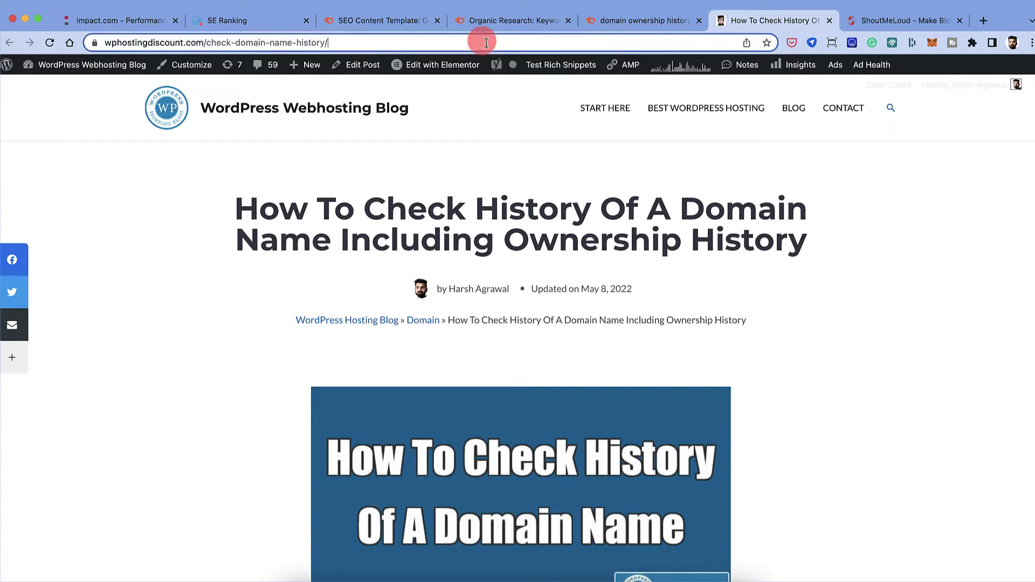
# - Run a Semrush Organic Research search on the copied article URL wphostingdiscount.com/check-domain-name-history/ for the US database
pyautogui.click(555, 20)
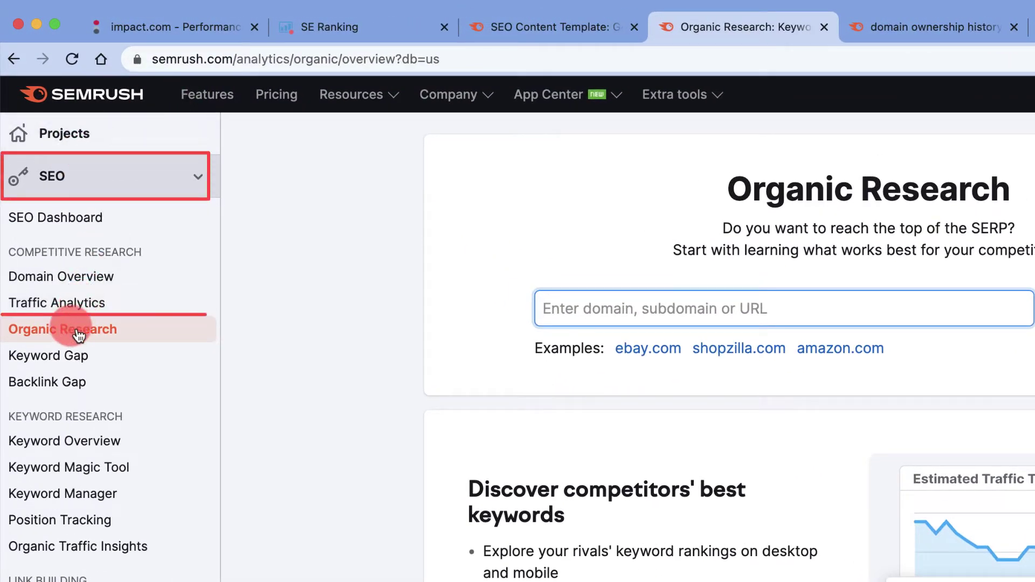
pyautogui.click(607, 326)
pyautogui.press('cmd+v')
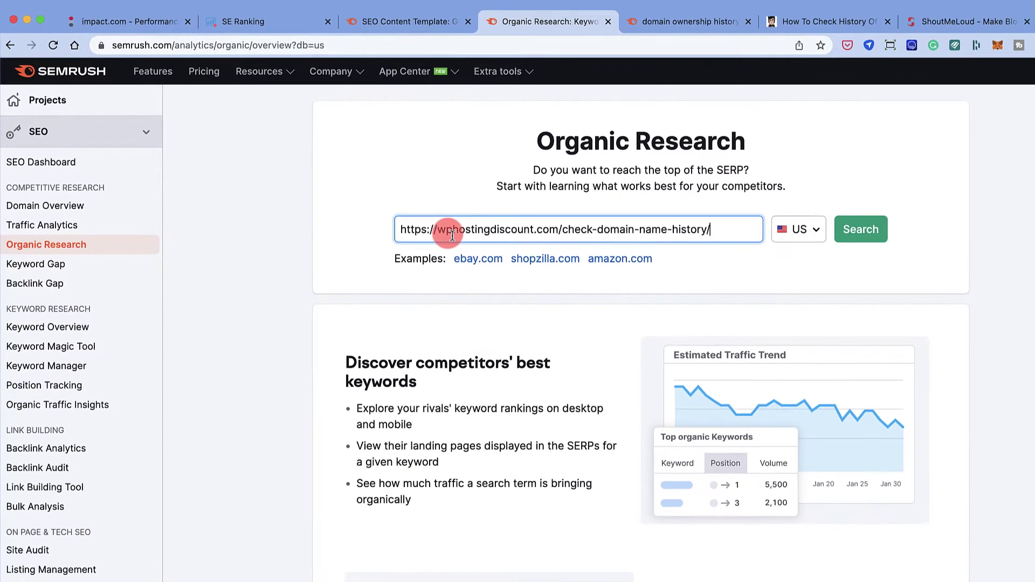
pyautogui.click(796, 229)
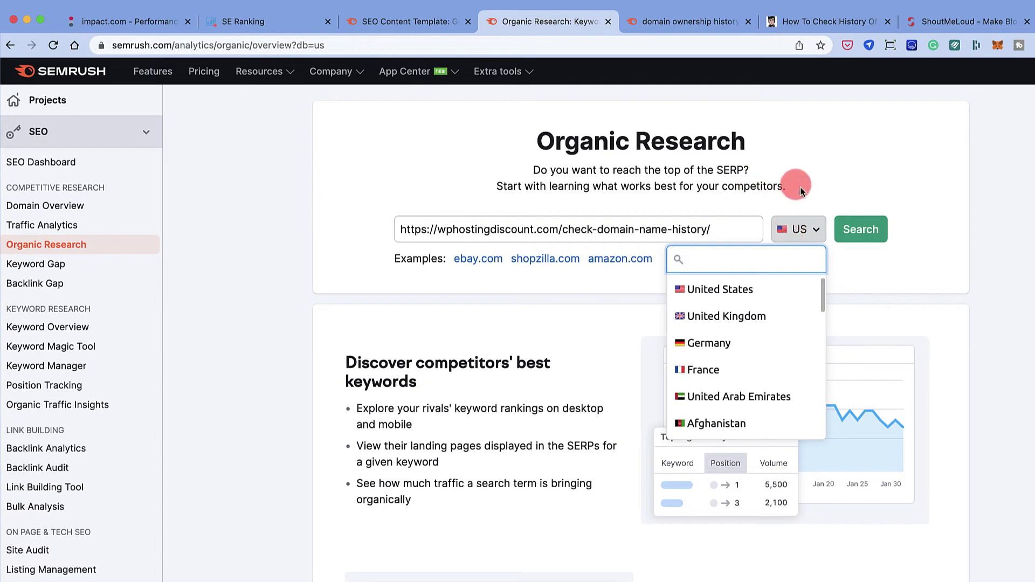
pyautogui.click(816, 173)
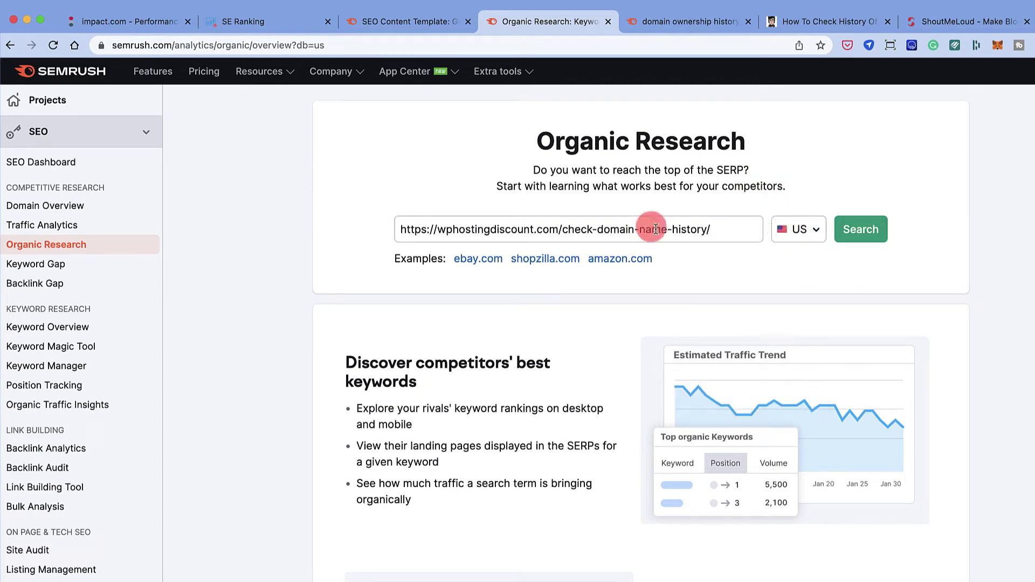
pyautogui.click(856, 228)
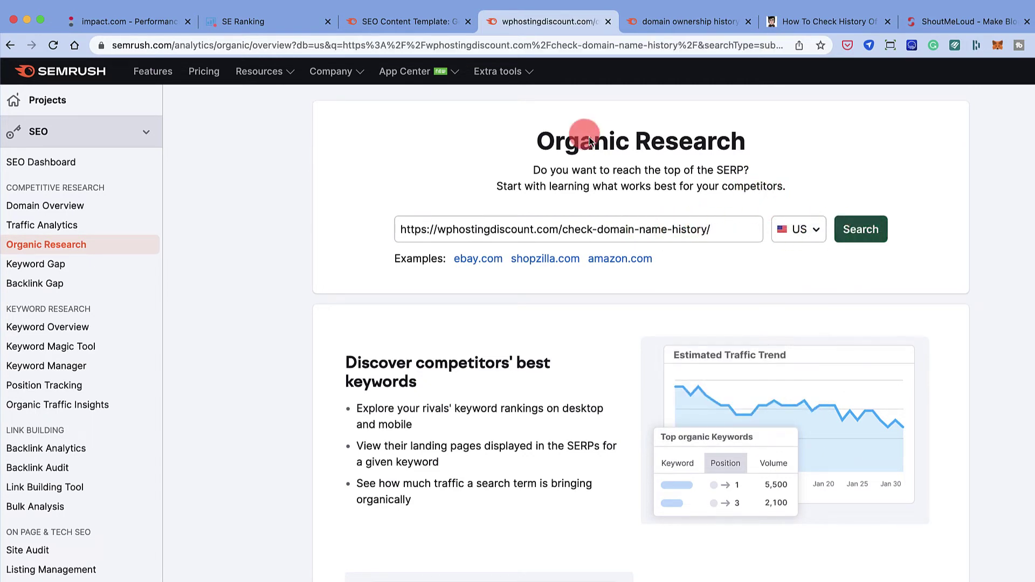
# - Open the keyword overview for "domain ownership history" from the article's top organic keywords in a separate tab
pyautogui.scroll(-7, 422, 159)
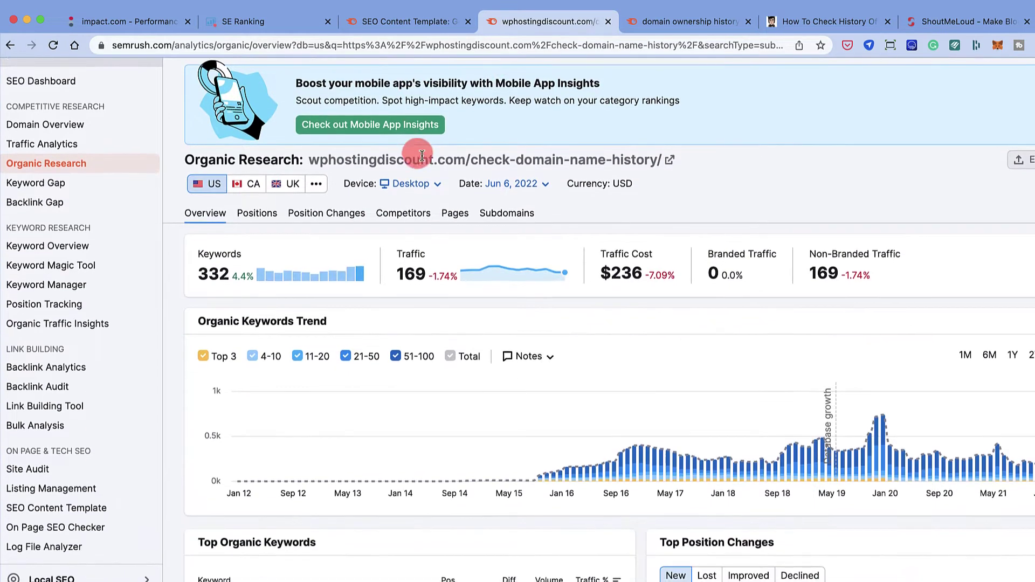
pyautogui.scroll(7, 322, 283)
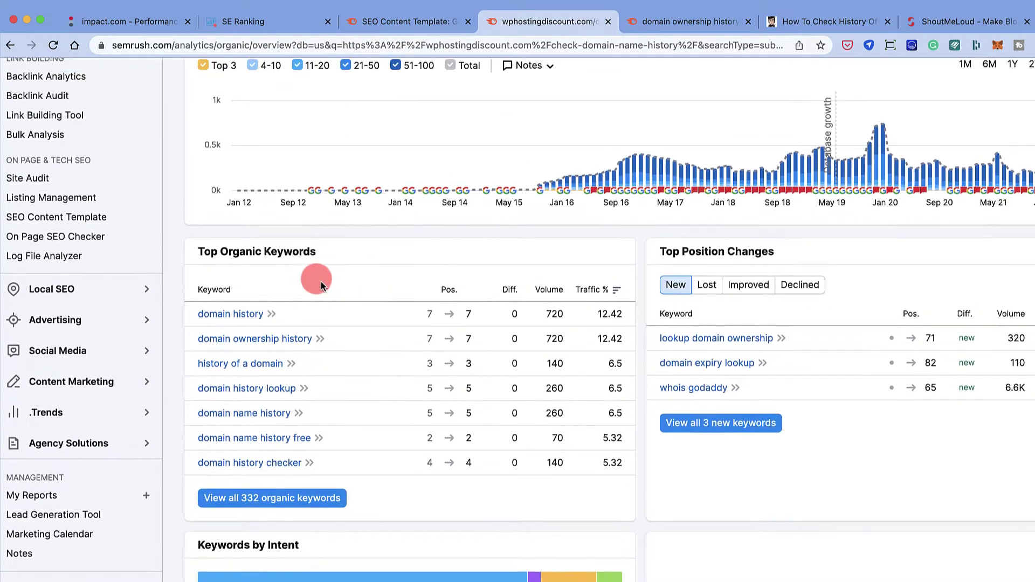
pyautogui.scroll(-7, 321, 281)
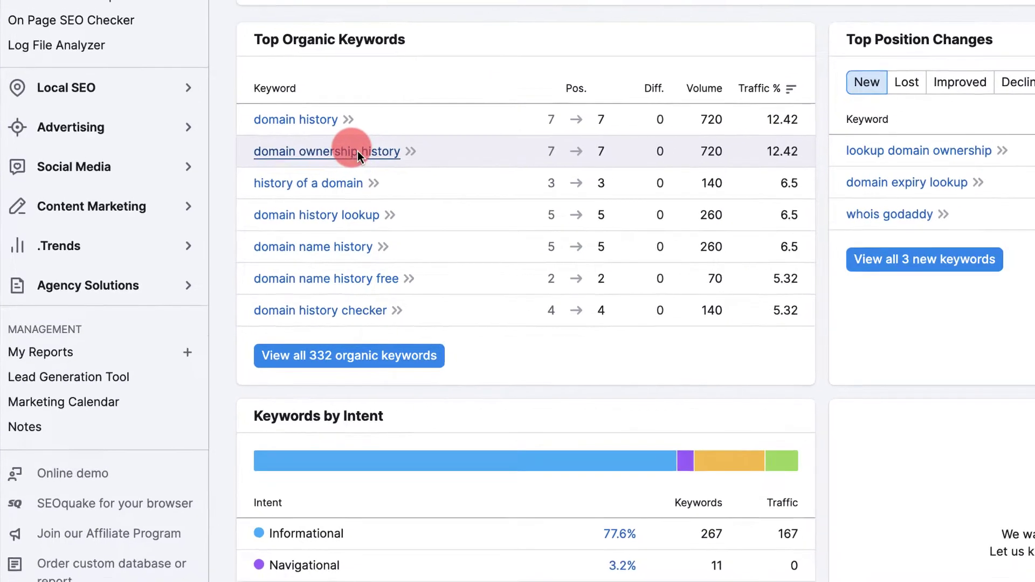
pyautogui.rightClick(357, 151)
pyautogui.click(391, 153)
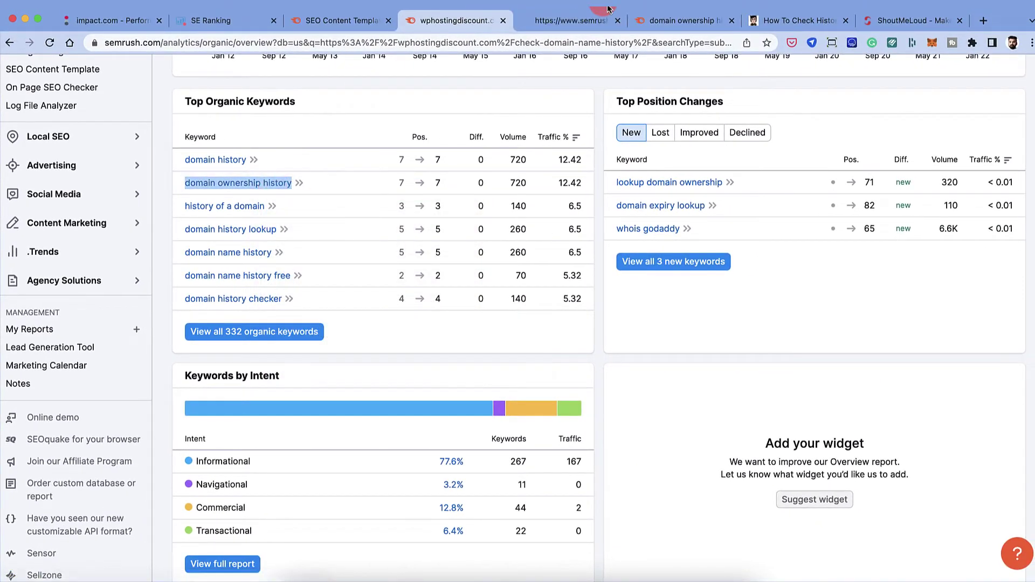
pyautogui.click(730, 21)
pyautogui.click(573, 28)
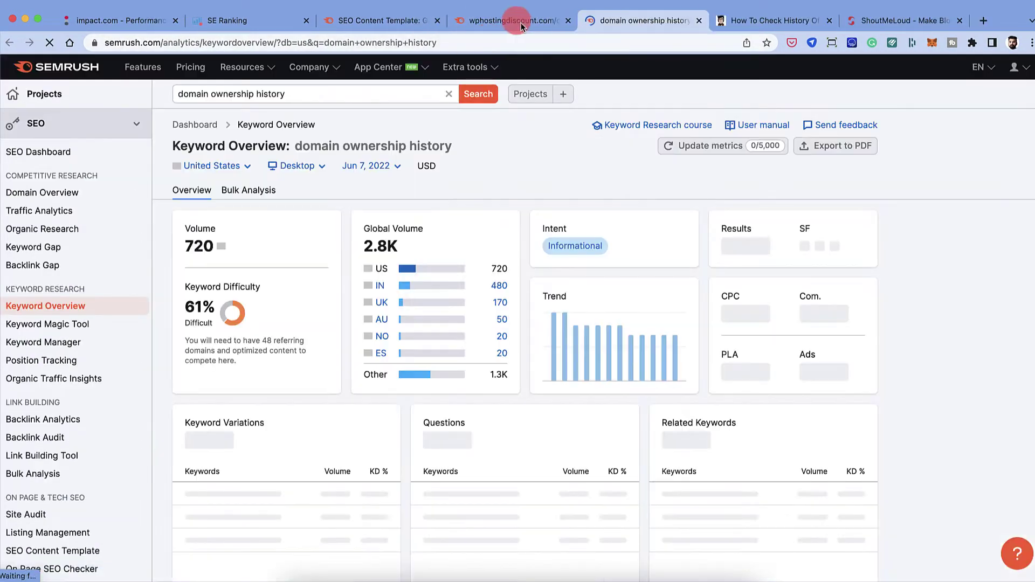
# - Examine the volume, difficulty, keyword variations and SERP analysis of ranking competitors for "domain ownership history"
pyautogui.scroll(-7, 483, 244)
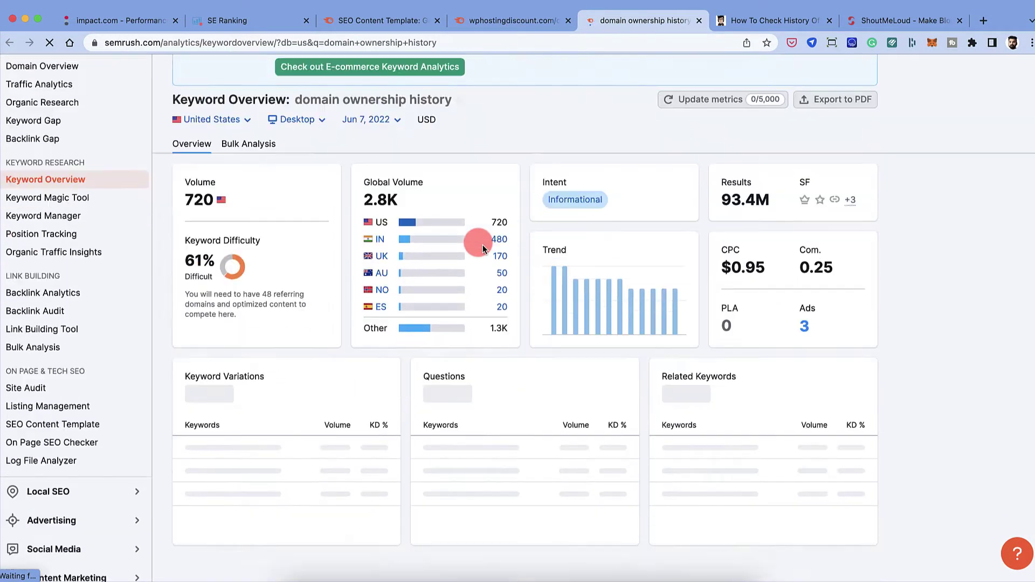
pyautogui.scroll(-3, 482, 244)
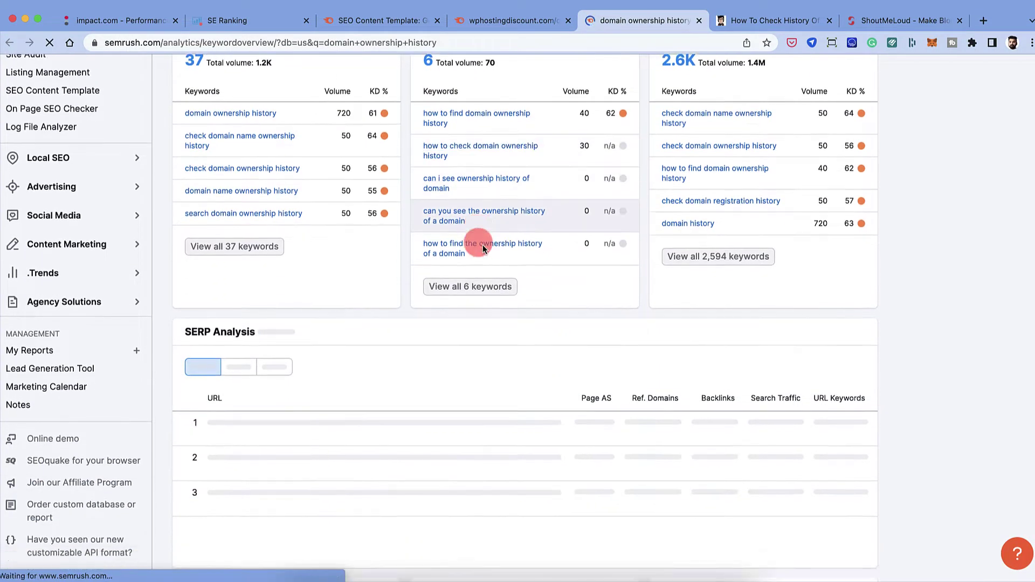
pyautogui.scroll(-2, 483, 245)
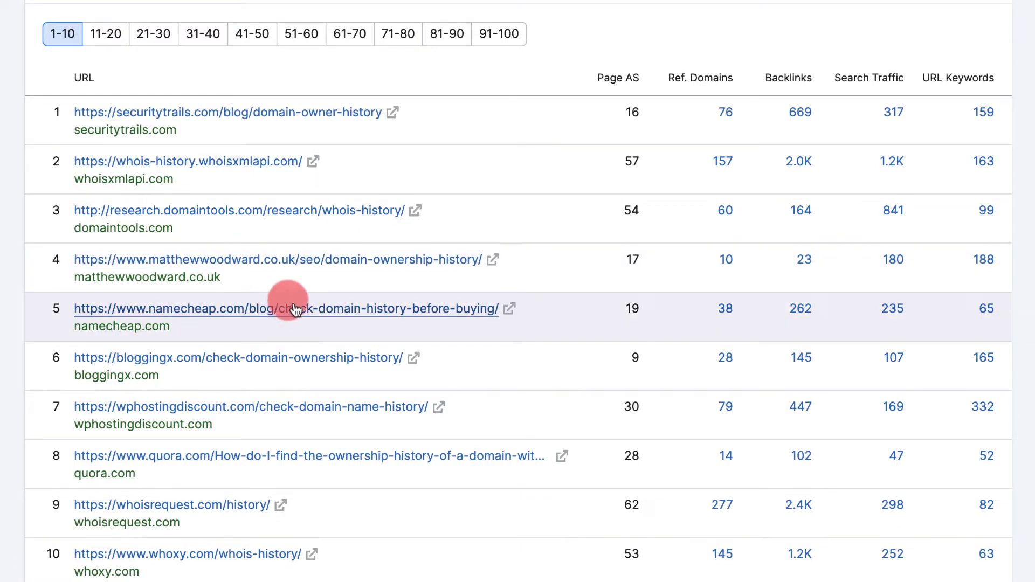
pyautogui.scroll(-1, 296, 314)
pyautogui.scroll(-1, 291, 312)
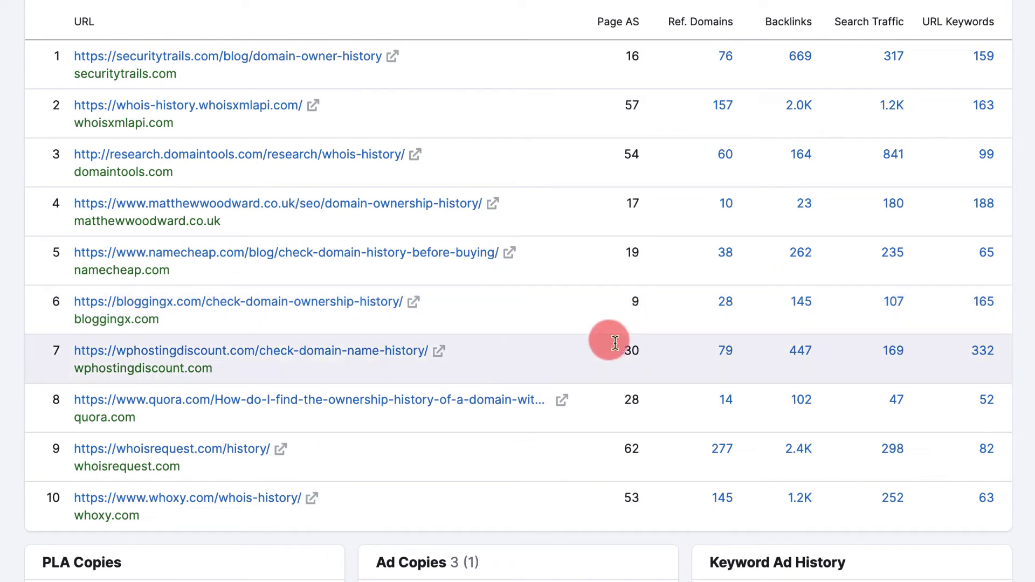
pyautogui.moveTo(618, 33)
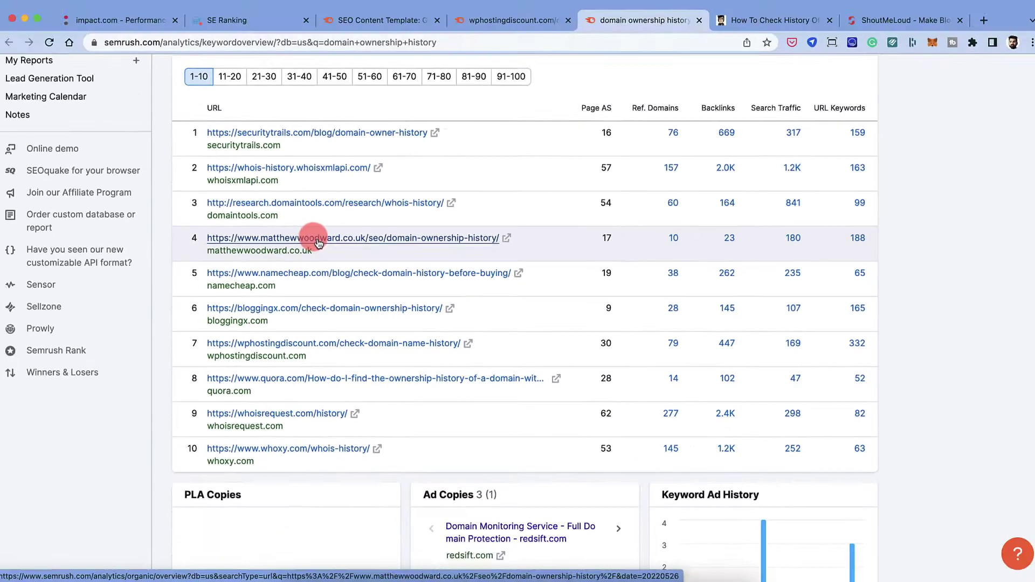
pyautogui.scroll(8, 317, 241)
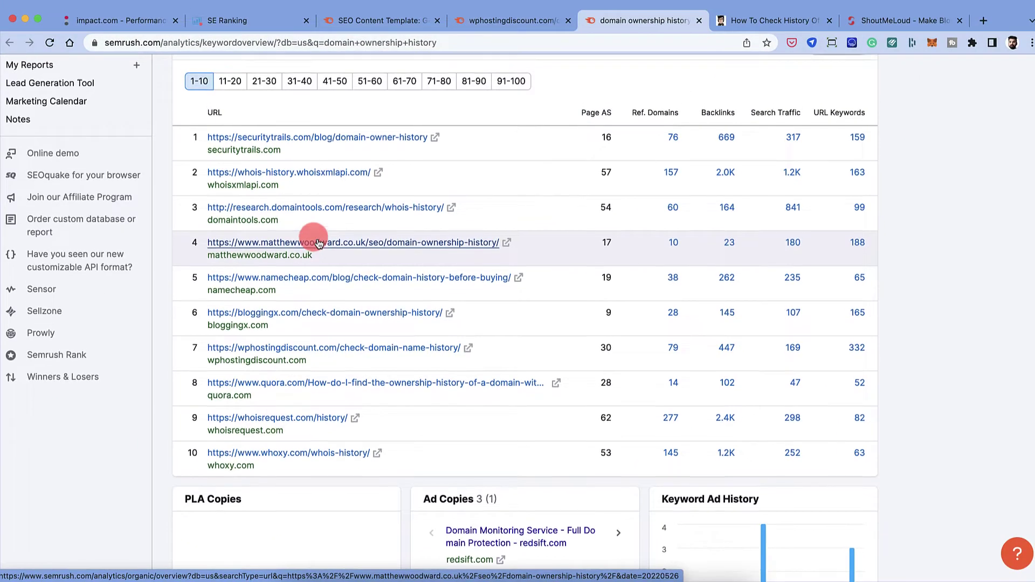
pyautogui.scroll(1, 318, 244)
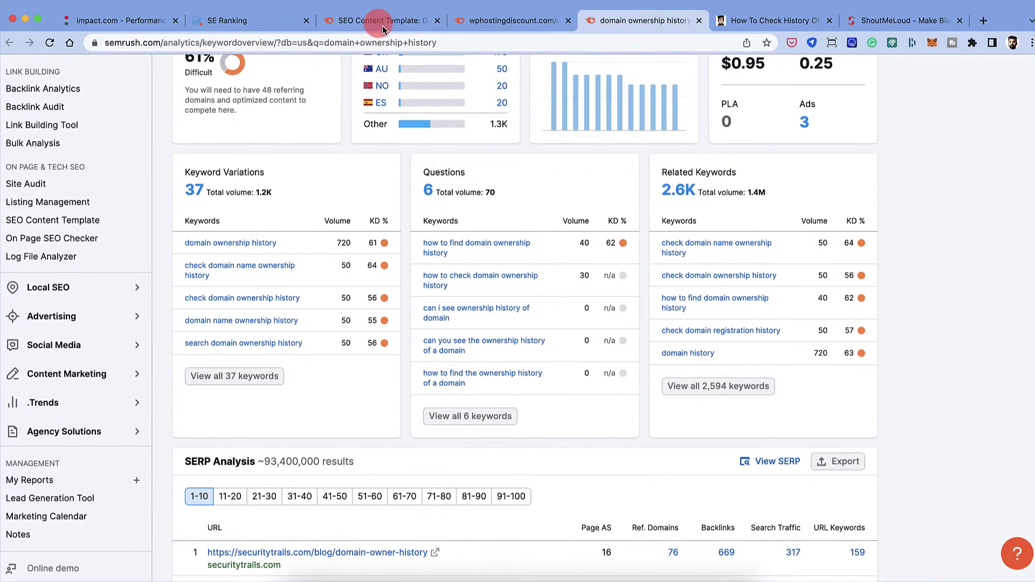
# - Open the SEO Content Template tool and enter "domain ownership history" as the target keyword
pyautogui.click(383, 25)
pyautogui.scroll(-3, 167, 348)
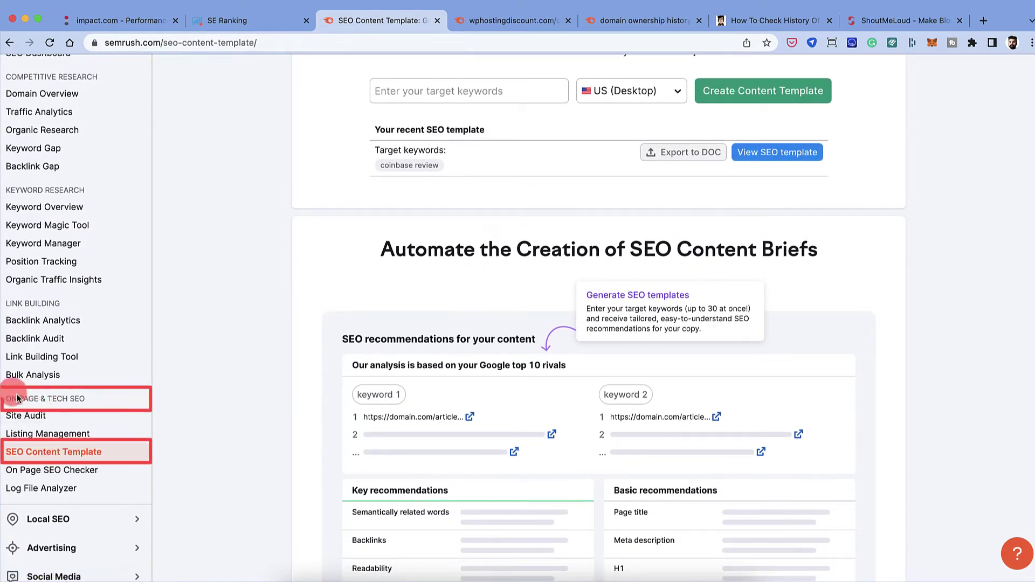
pyautogui.click(78, 451)
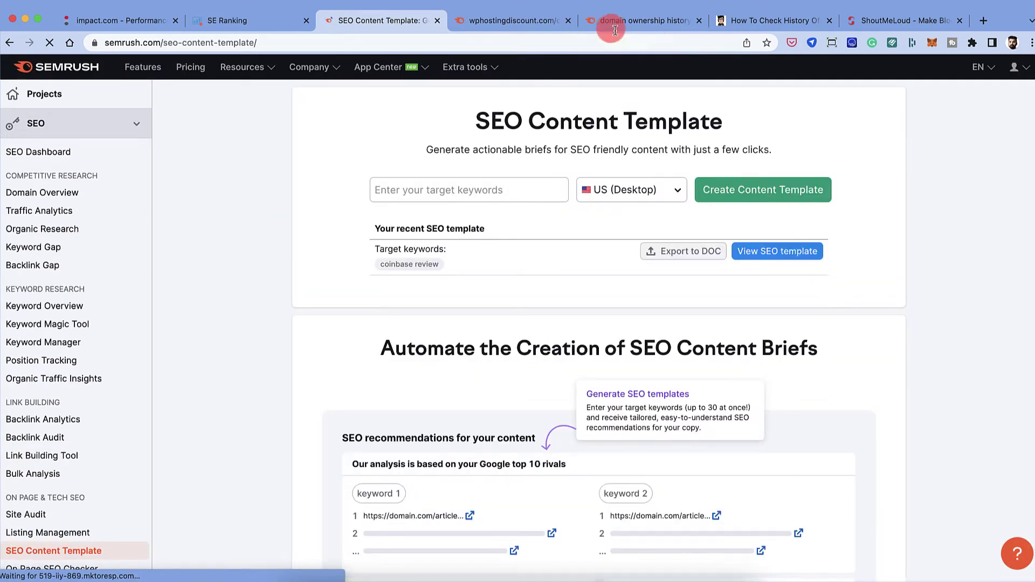
pyautogui.click(469, 193)
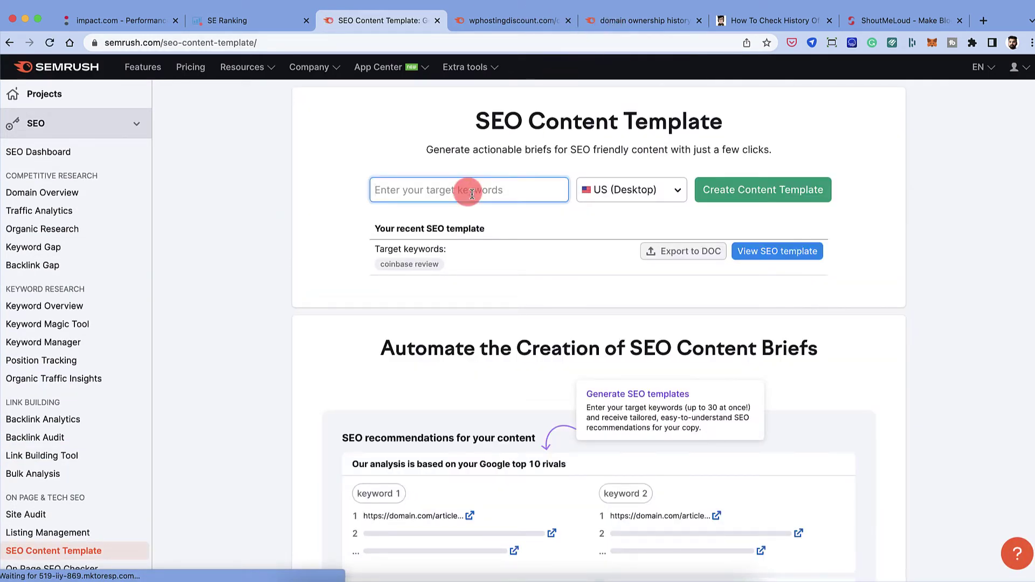
pyautogui.write('domain owne')
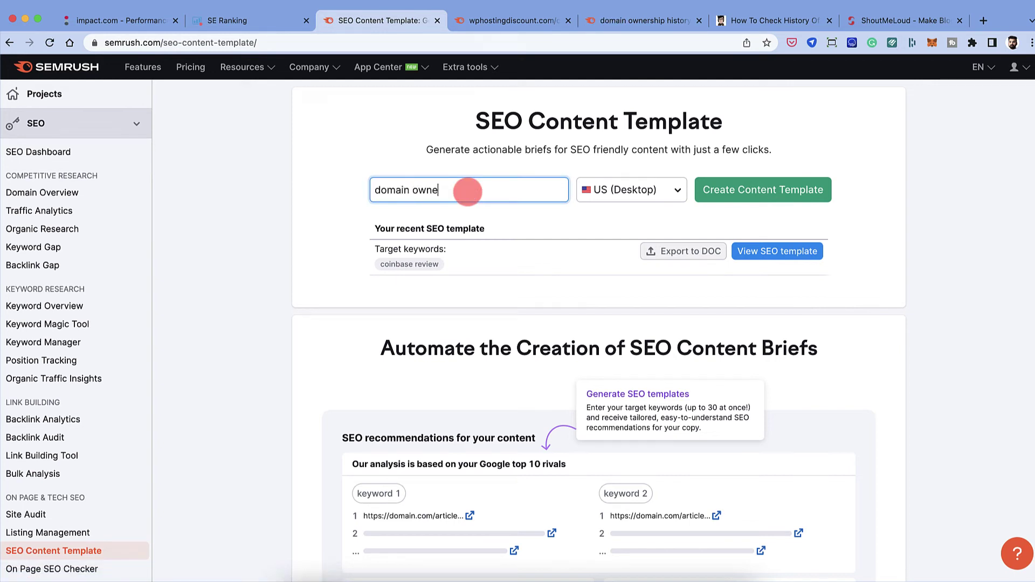
pyautogui.write('rship history')
# - Check the country and device options, keep US (Desktop), and create the content template
pyautogui.click(623, 200)
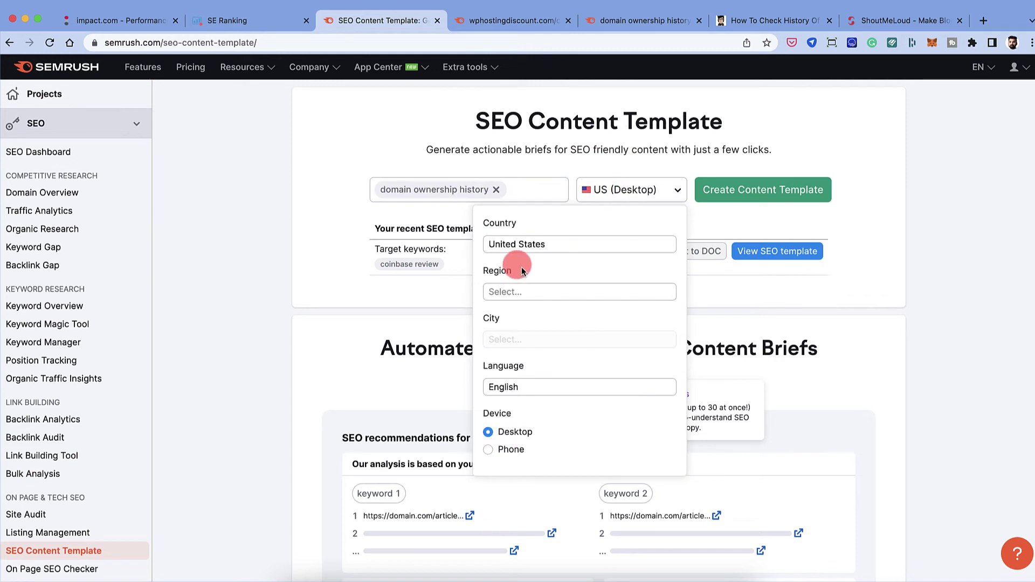
pyautogui.click(349, 239)
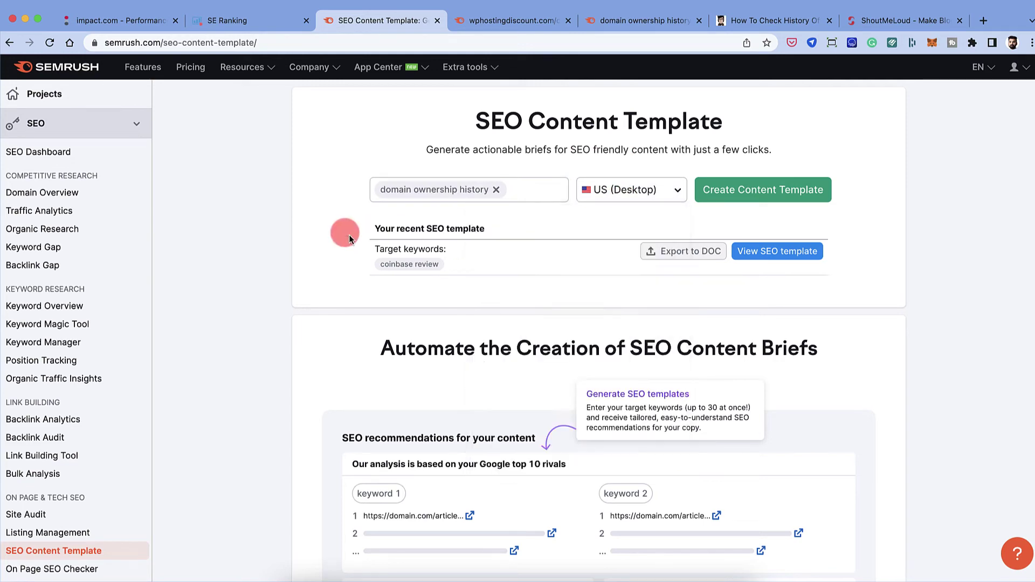
pyautogui.click(745, 21)
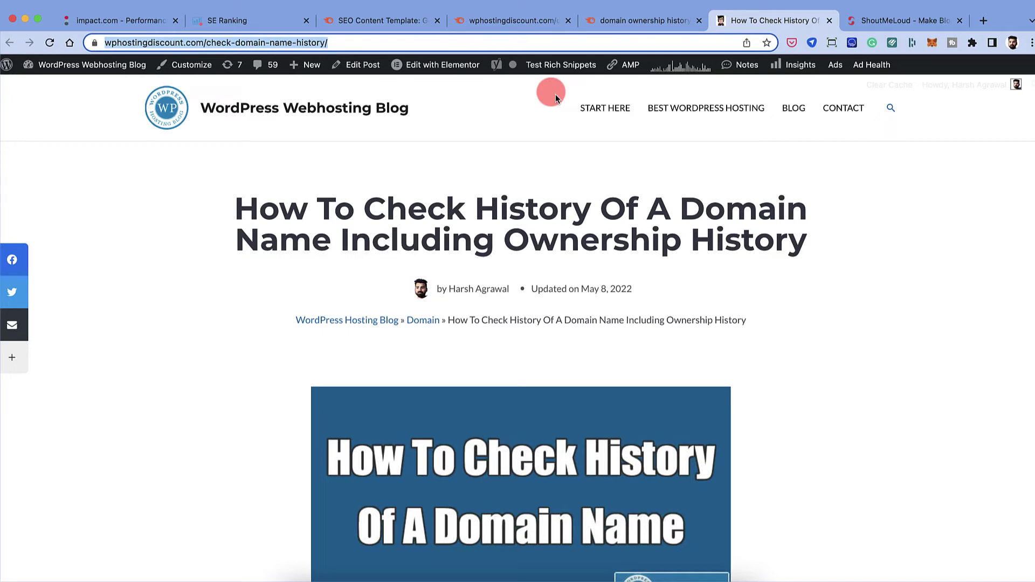
pyautogui.click(369, 23)
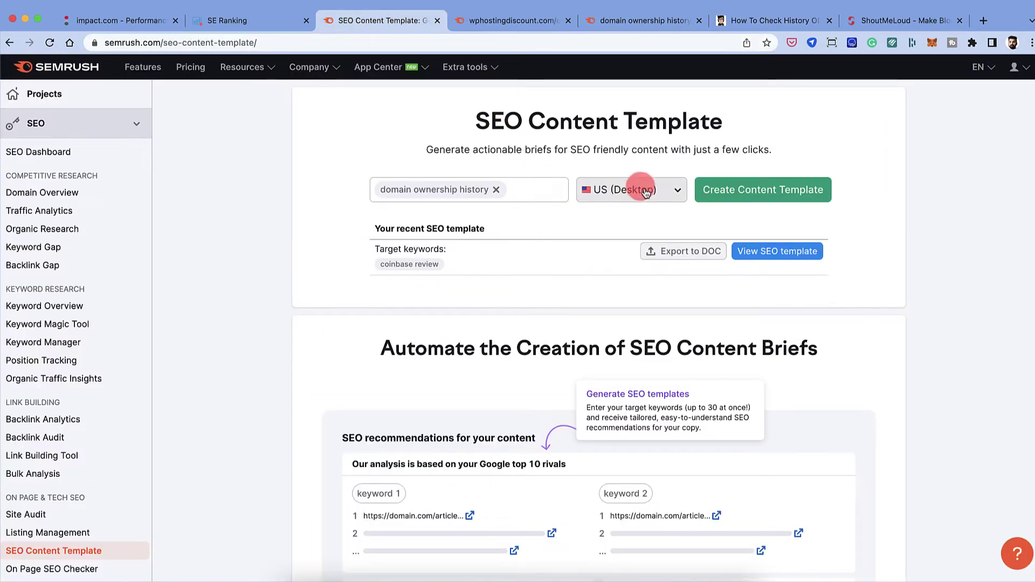
pyautogui.click(733, 193)
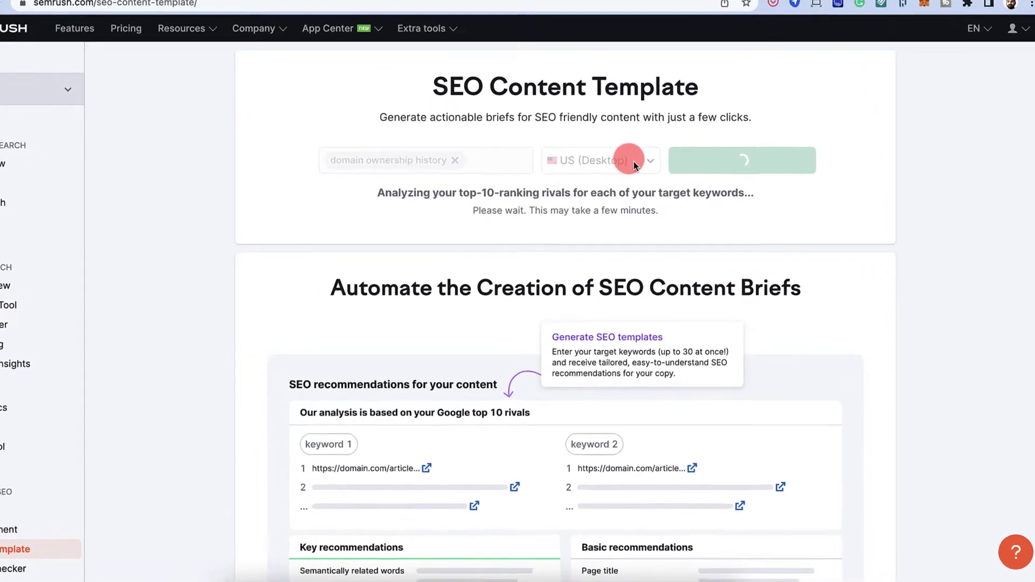
# - Examine the template's semantically related words, backlink sources, readability, text length and competitors' use of the target keyword
pyautogui.scroll(-4, 515, 102)
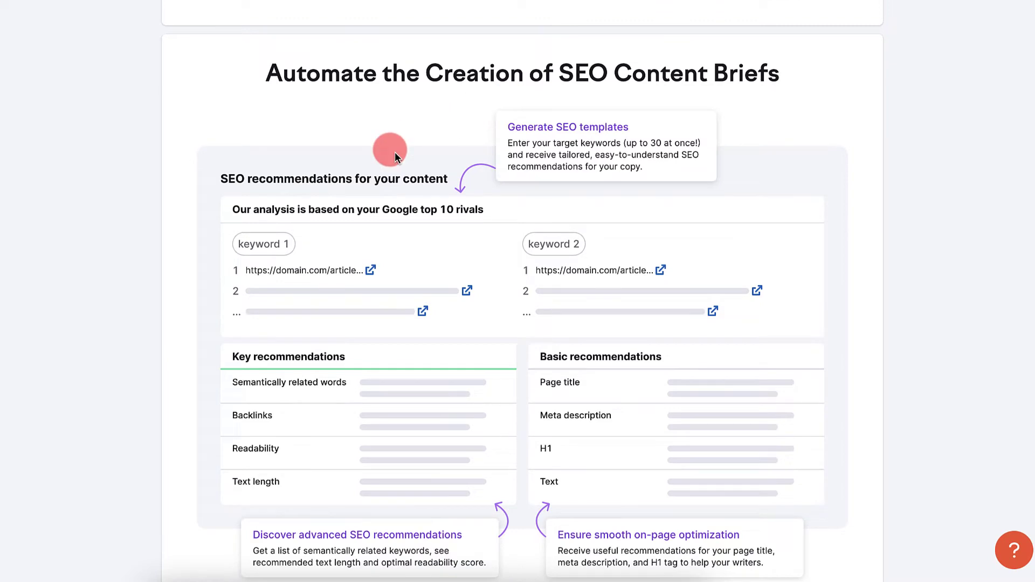
pyautogui.scroll(-1, 394, 151)
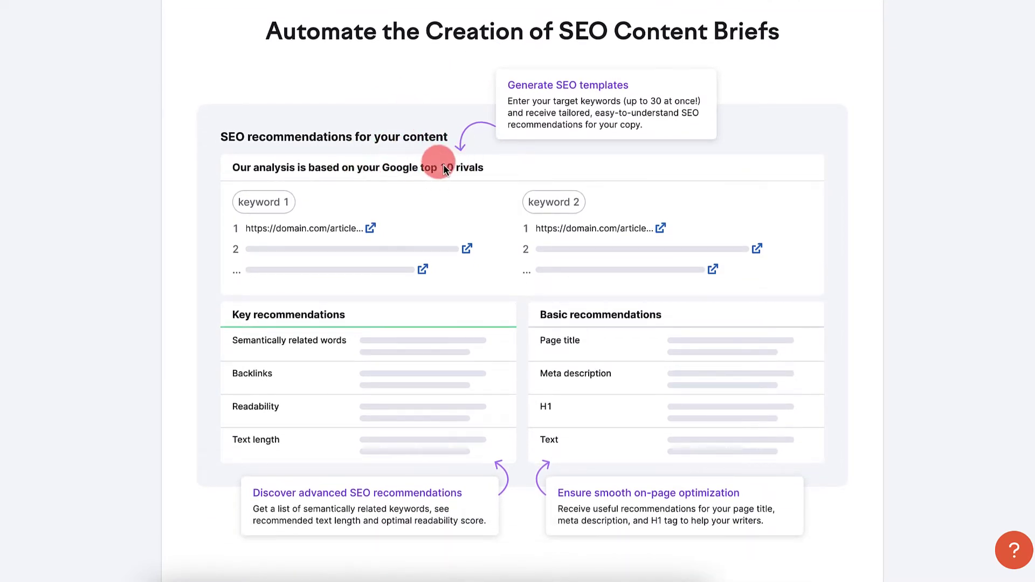
pyautogui.scroll(-2, 417, 232)
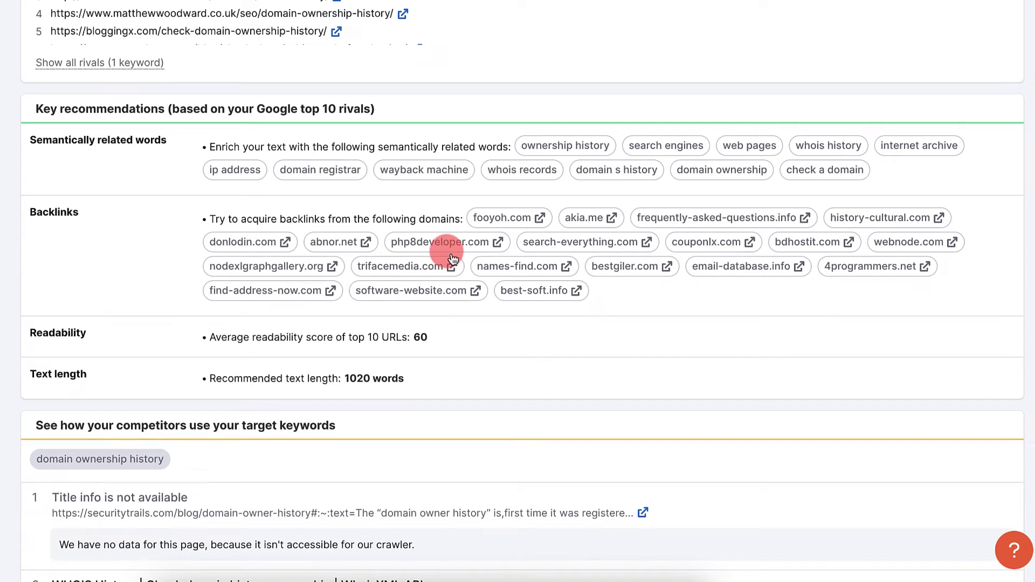
pyautogui.scroll(-1, 452, 259)
pyautogui.moveTo(285, 279); pyautogui.dragTo(485, 279)
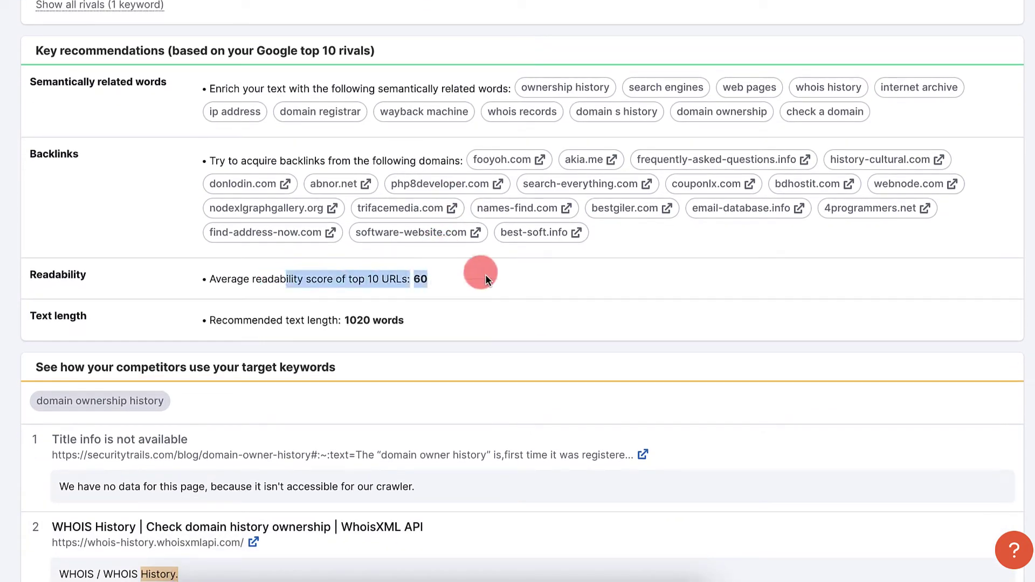
pyautogui.click(346, 277)
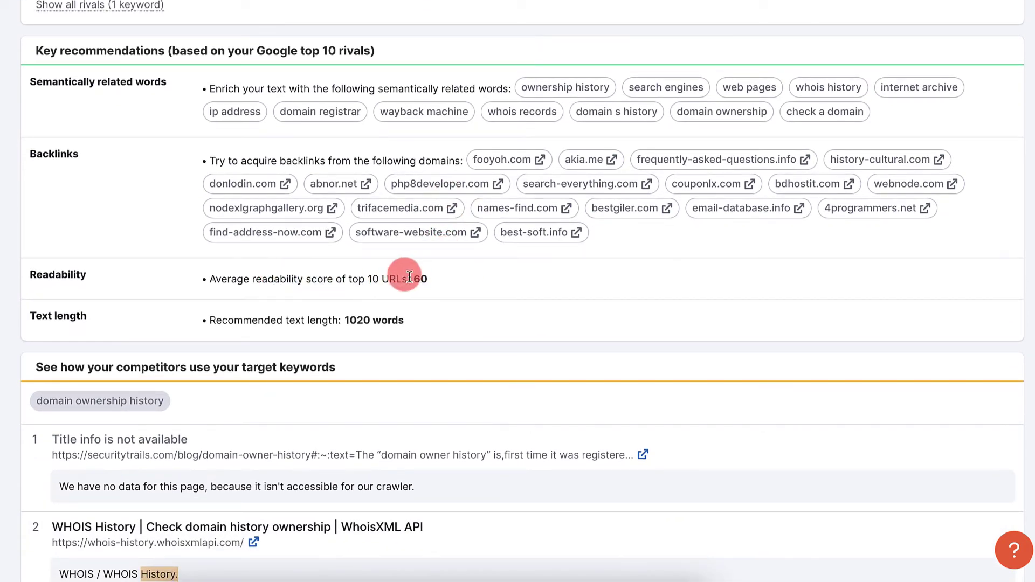
pyautogui.scroll(-1, 377, 271)
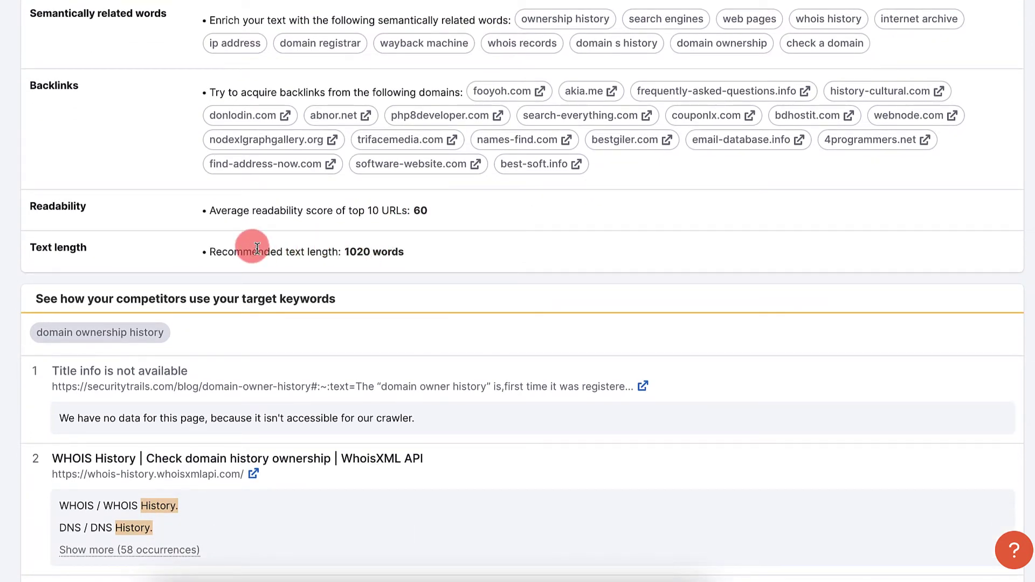
pyautogui.scroll(-8, 258, 248)
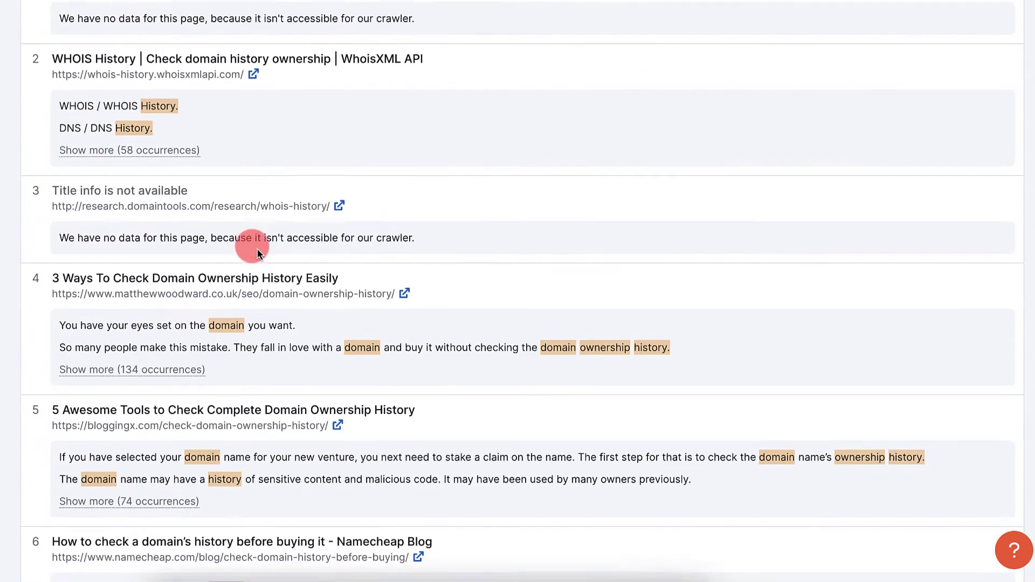
# - Examine how the remaining competitors use the target keyword and review the template's key recommendations for words, backlinks, readability and text length
pyautogui.scroll(-5, 256, 248)
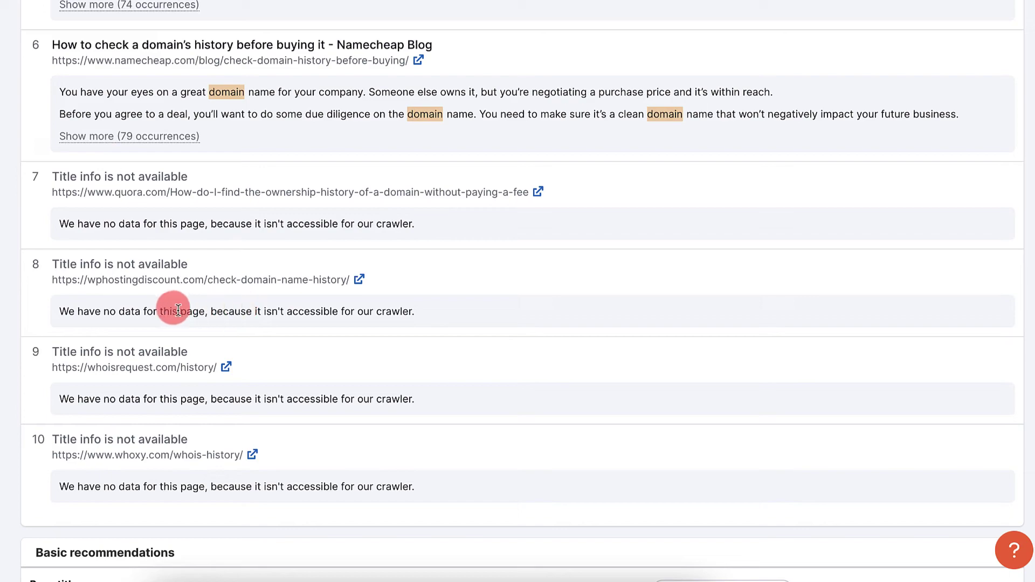
pyautogui.moveTo(180, 311); pyautogui.dragTo(404, 310)
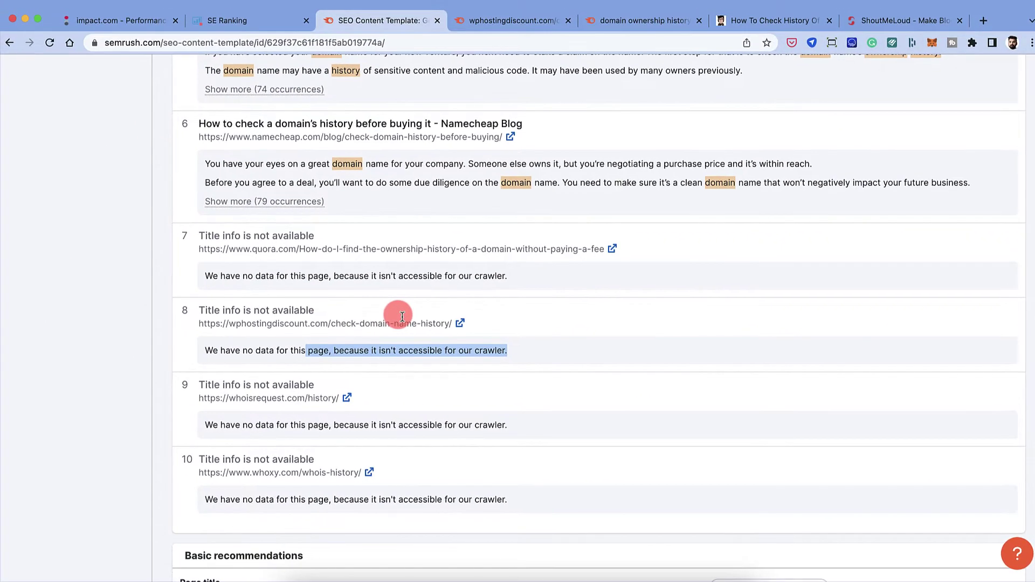
pyautogui.scroll(-2, 396, 315)
pyautogui.scroll(20, 402, 317)
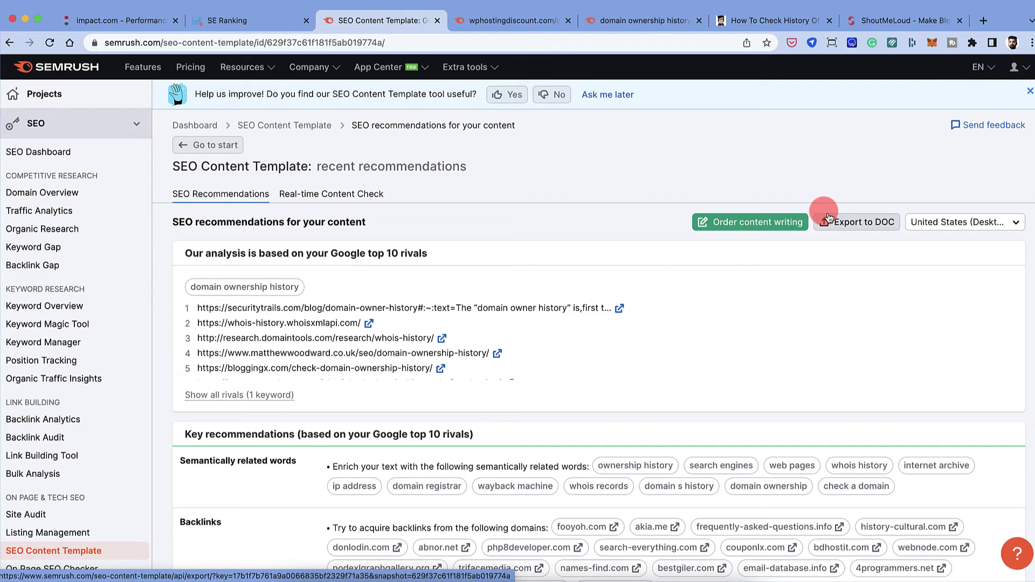
pyautogui.scroll(-4, 825, 216)
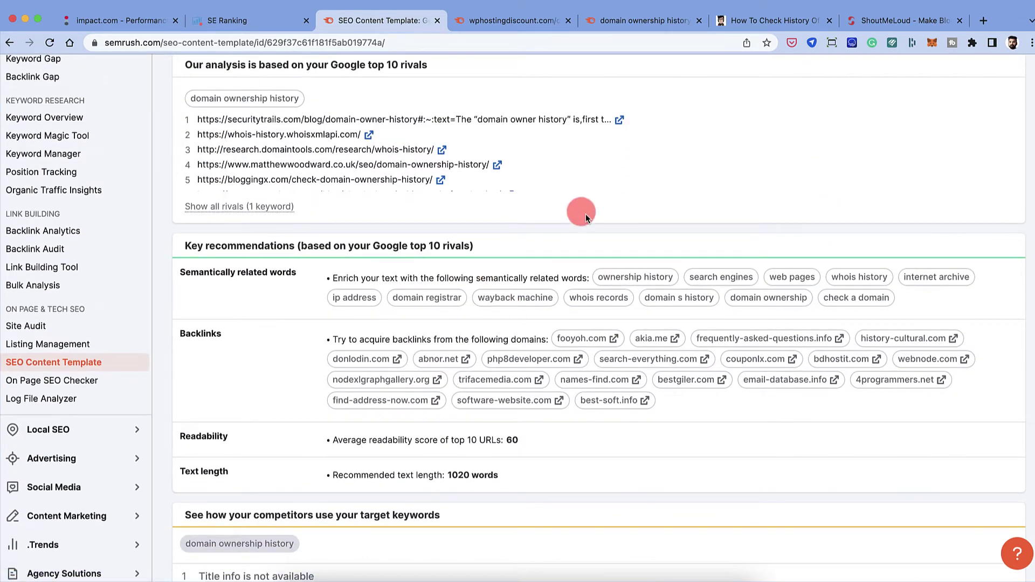
pyautogui.scroll(1, 587, 219)
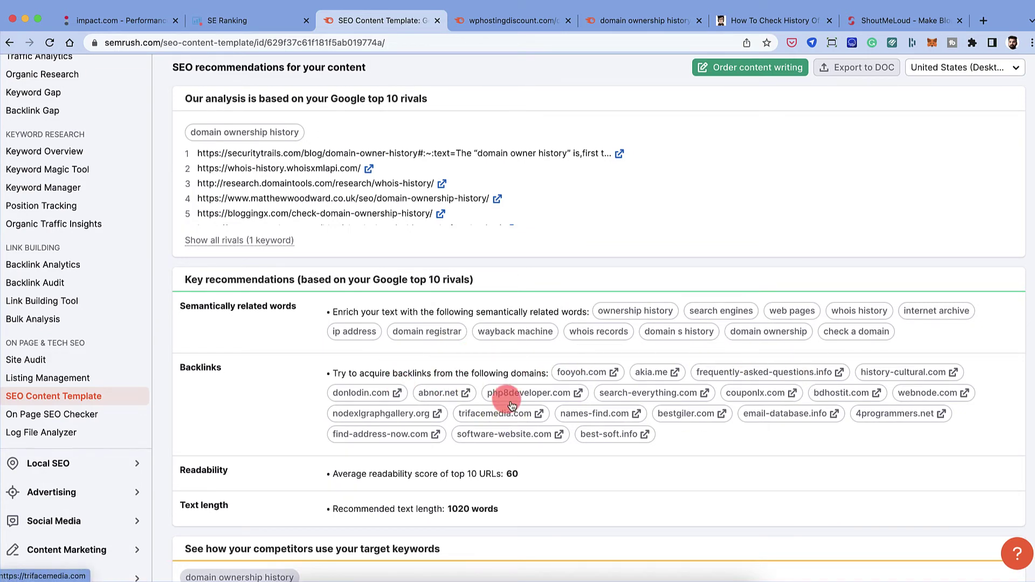
pyautogui.scroll(5, 512, 377)
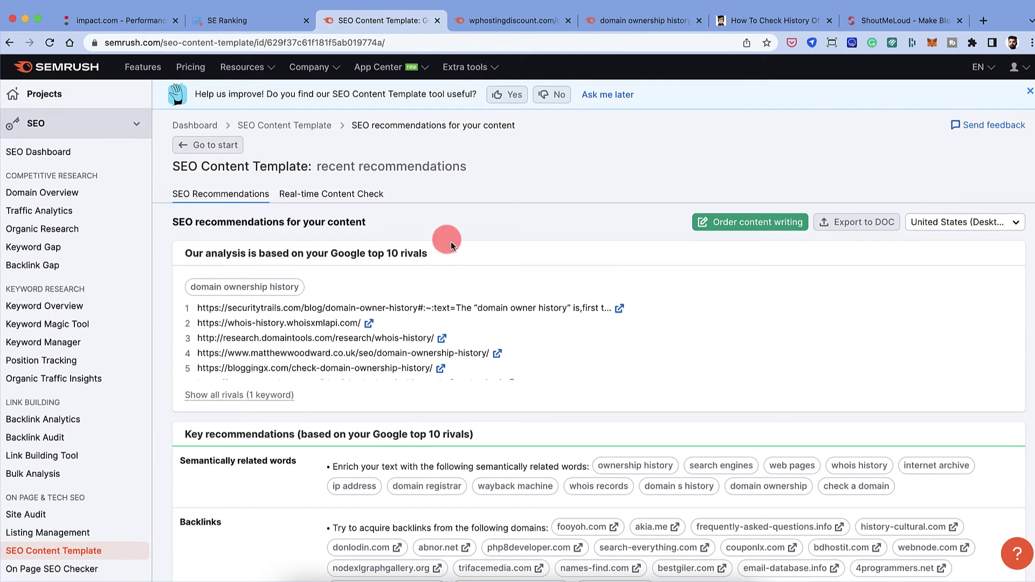
pyautogui.click(315, 195)
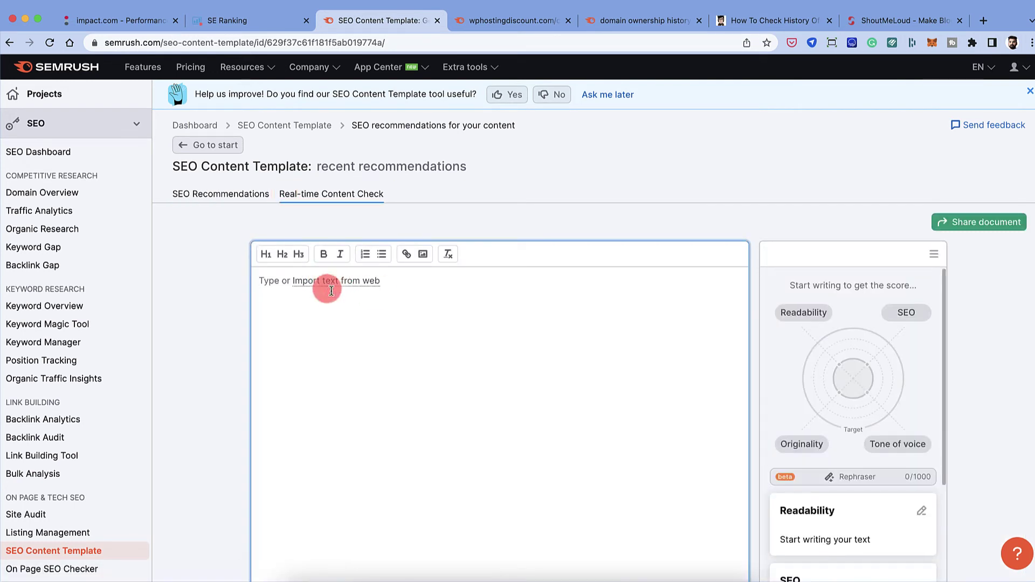
pyautogui.click(330, 280)
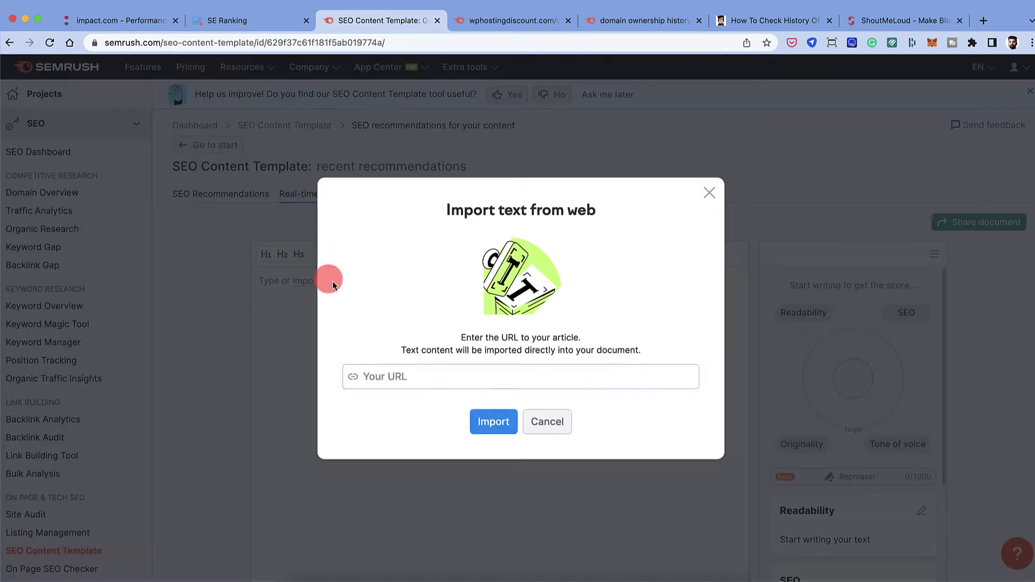
pyautogui.click(390, 376)
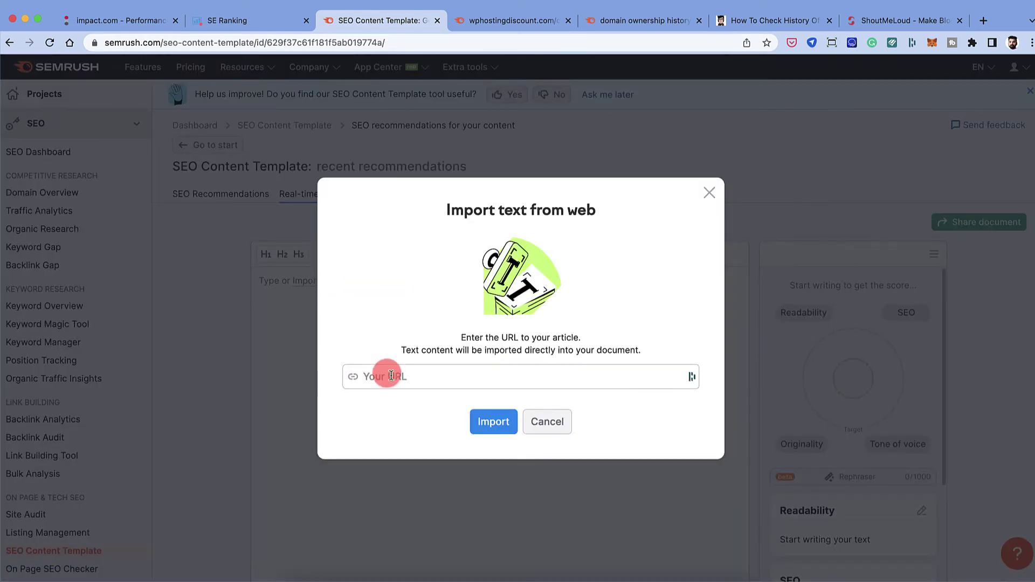
pyautogui.click(707, 194)
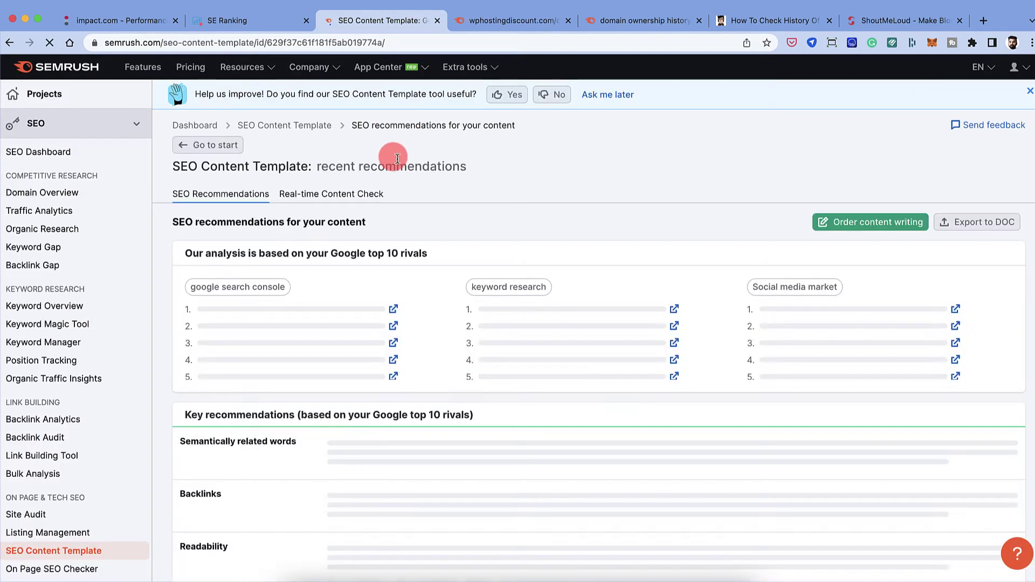
# - Open the Real-time Content Check and copy the blog article's full body text, starting at "Okay, now that you have decided" through its closing paragraph
pyautogui.click(331, 186)
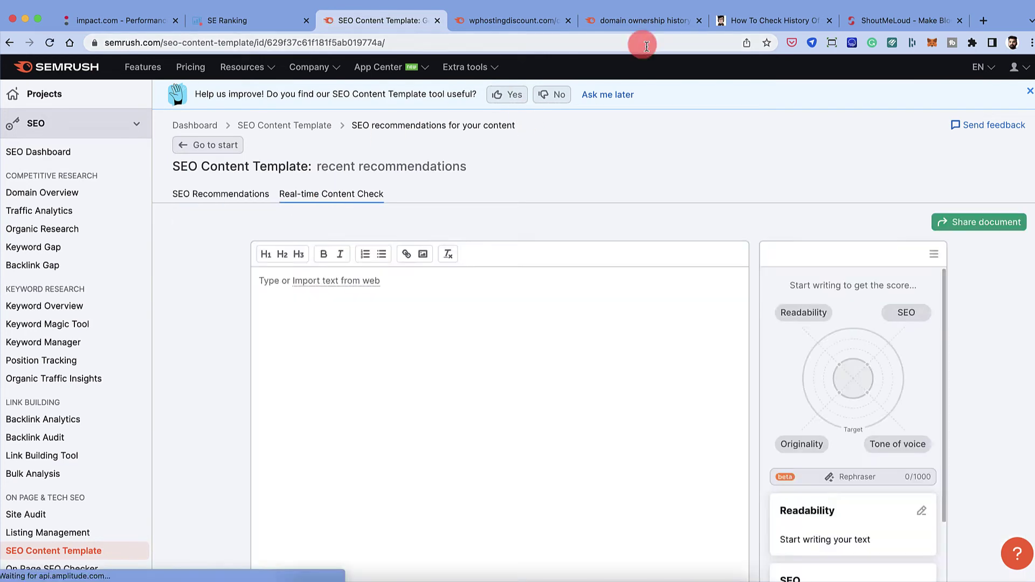
pyautogui.click(740, 20)
pyautogui.scroll(-7, 342, 190)
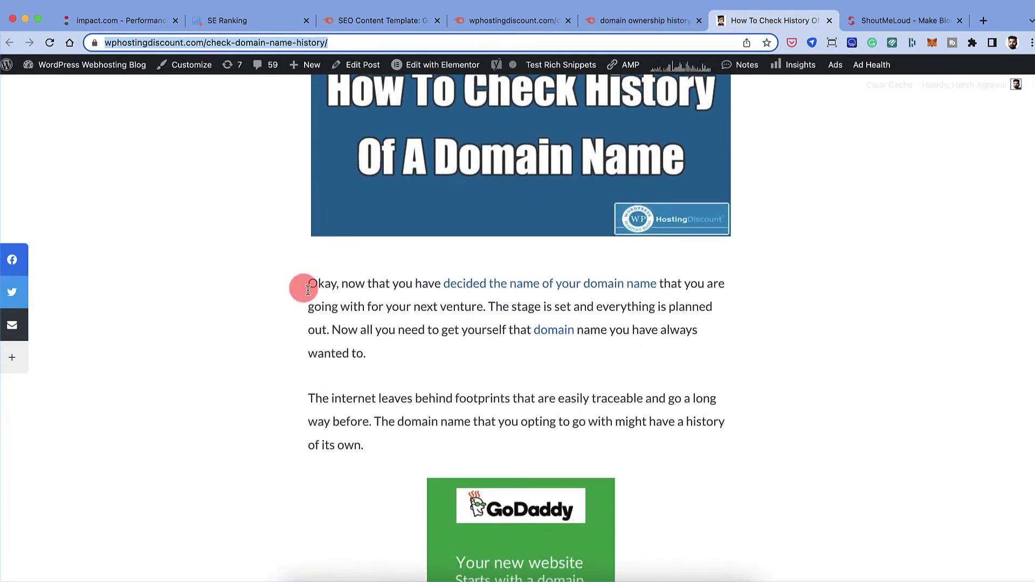
pyautogui.click(309, 284)
pyautogui.moveTo(309, 283); pyautogui.dragTo(479, 464)
pyautogui.scroll(-15, 361, 388)
pyautogui.scroll(-20, 364, 387)
pyautogui.scroll(-15, 358, 386)
# - Paste the copied article text into the Real-time Content Check editor
pyautogui.click(382, 21)
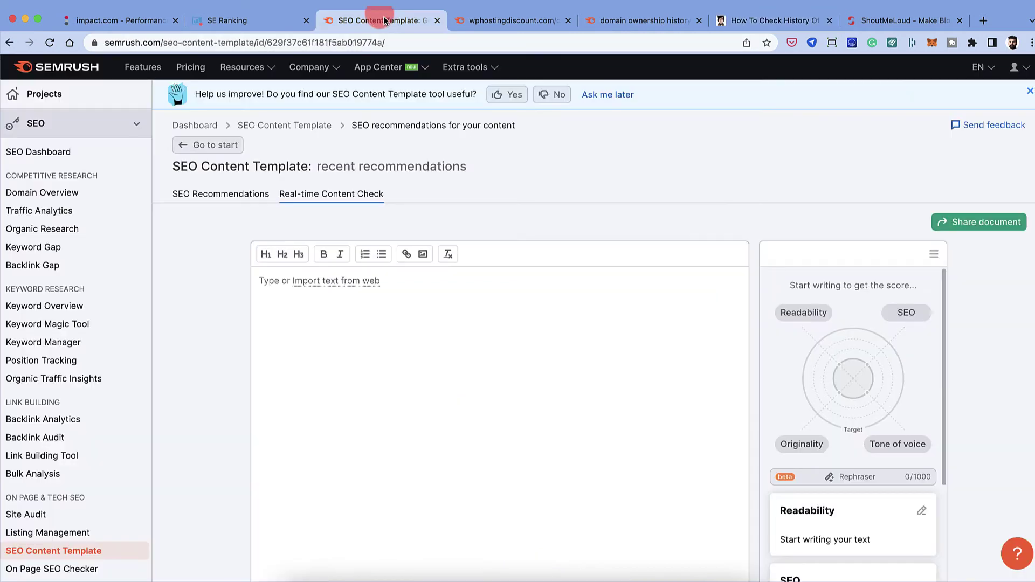
pyautogui.click(359, 303)
pyautogui.press('super+v')
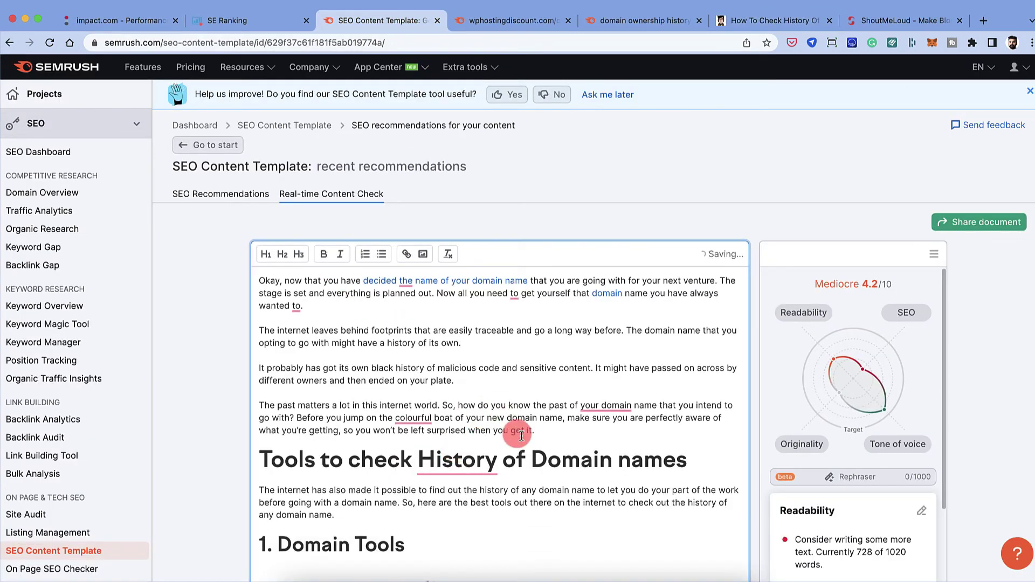
# - Add the article's title "How To Check History Of A Domain Name Including Ownership History" as an H1 headline above the first paragraph
pyautogui.scroll(-2, 672, 261)
pyautogui.click(803, 261)
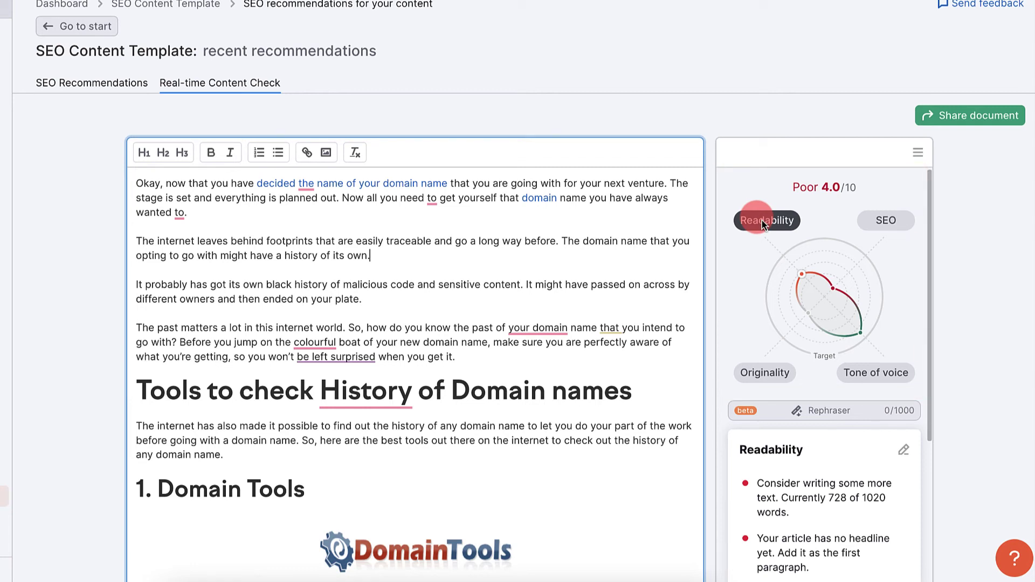
pyautogui.scroll(-3, 762, 223)
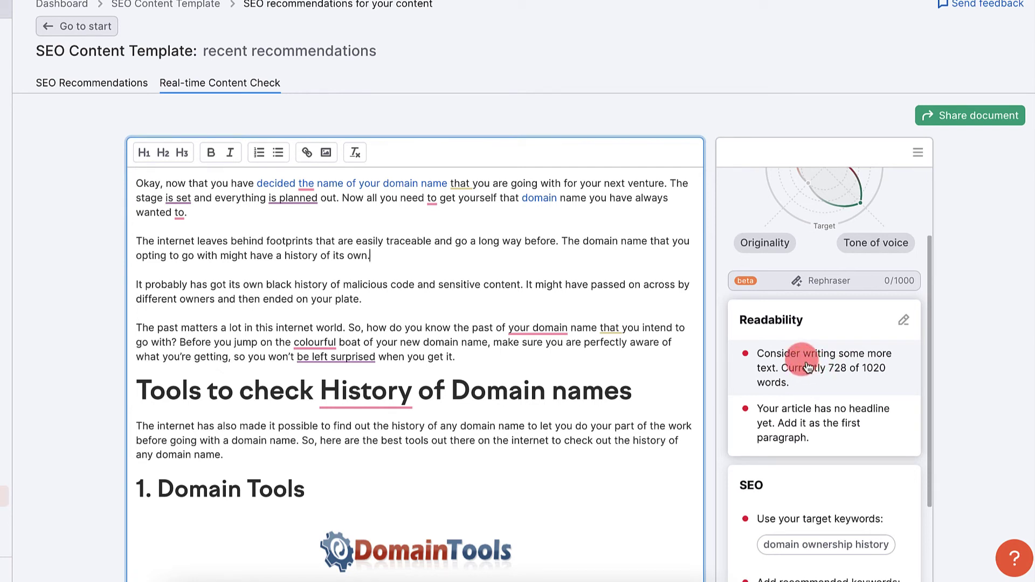
pyautogui.scroll(-2, 806, 367)
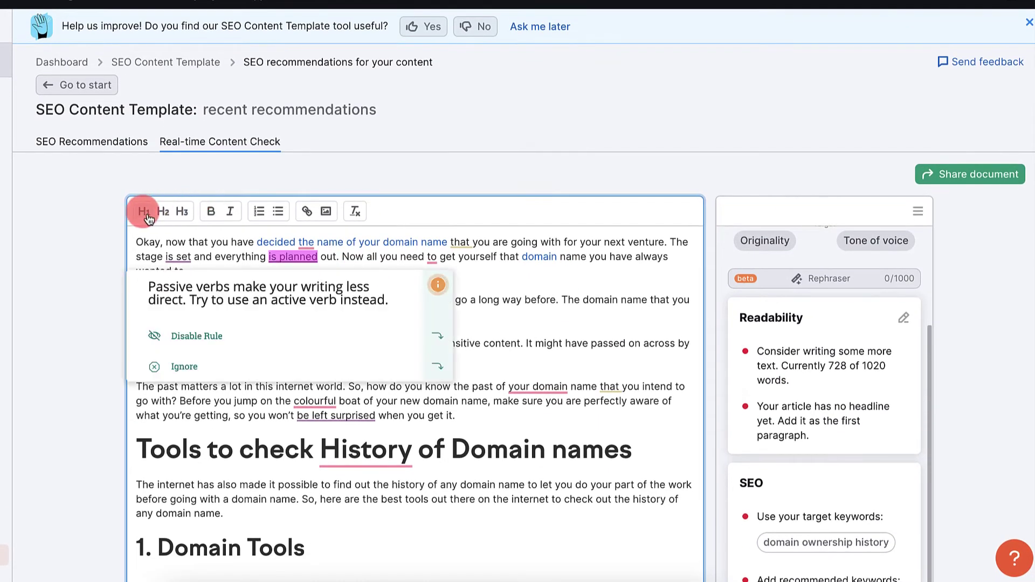
pyautogui.click(143, 238)
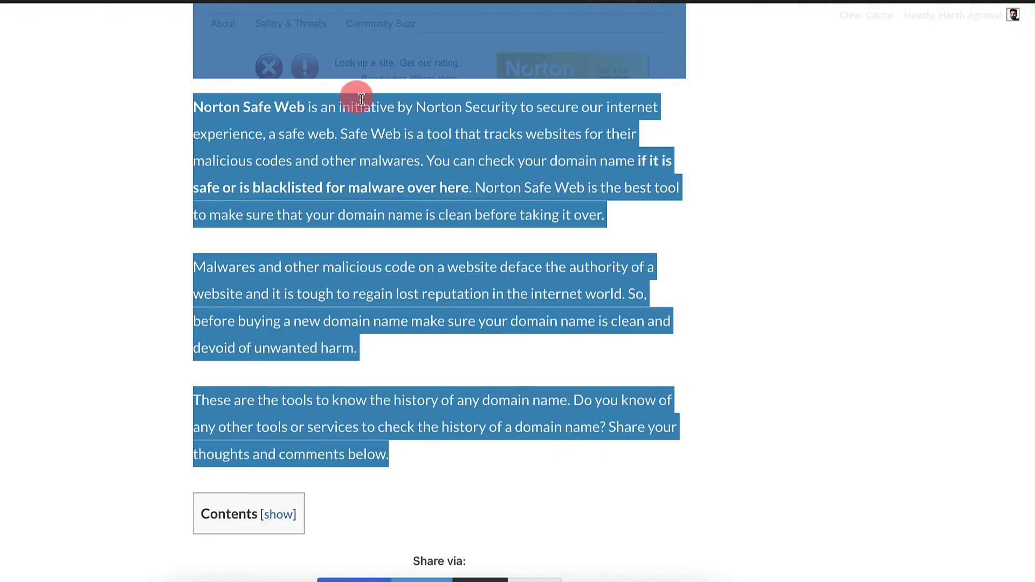
pyautogui.scroll(20, 361, 99)
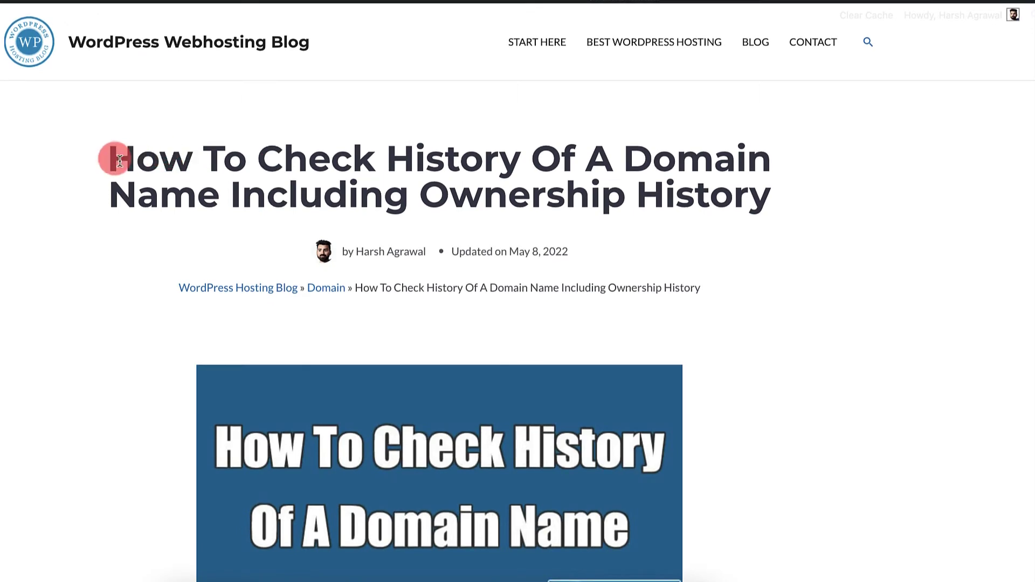
pyautogui.moveTo(120, 160); pyautogui.dragTo(769, 196)
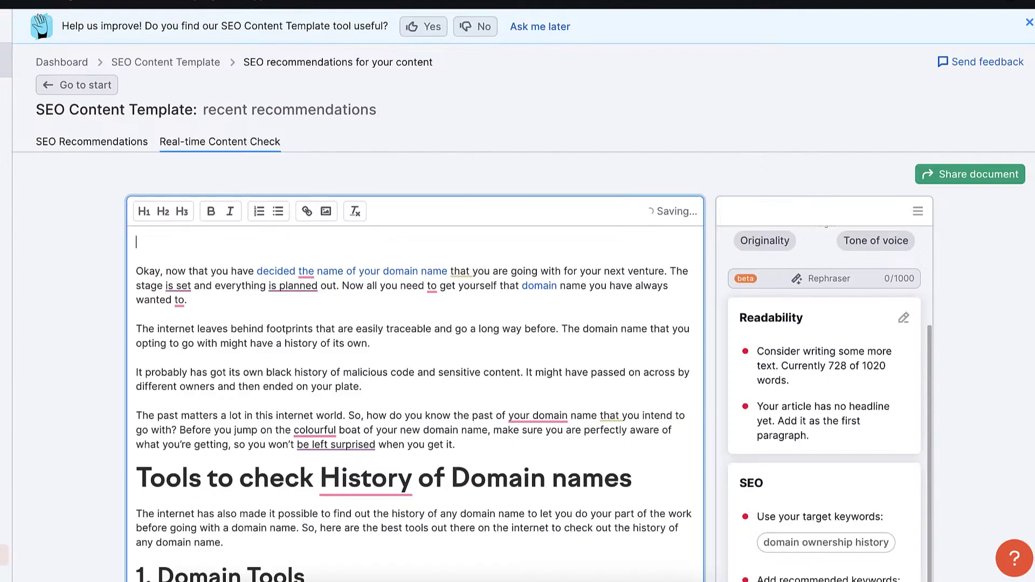
pyautogui.write('How To Check History Of A Domain Name Including Ownership History')
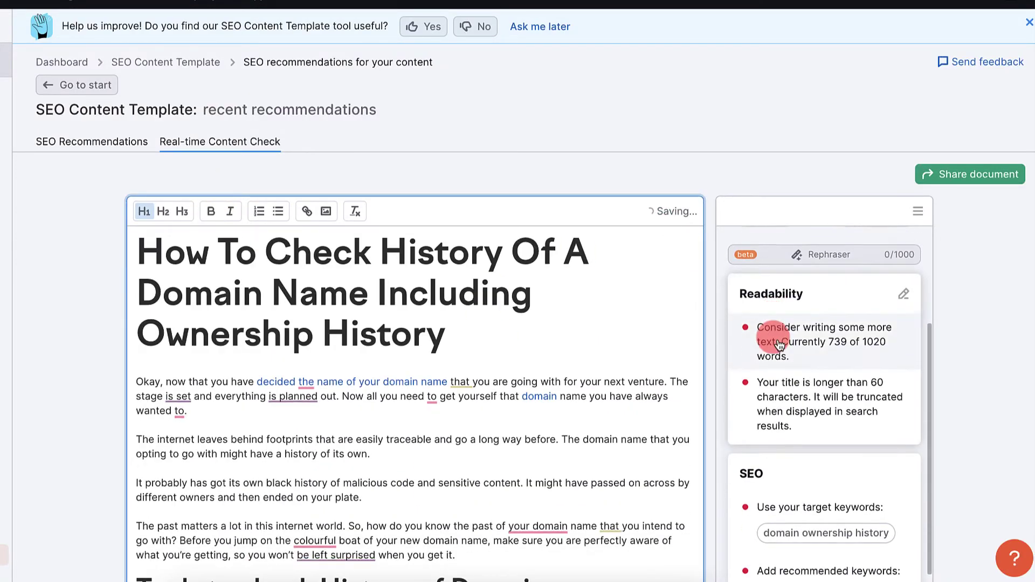
# - Examine the content check's suggestions for readability, SEO, tone of voice and originality, including the Readability details
pyautogui.scroll(-2, 777, 344)
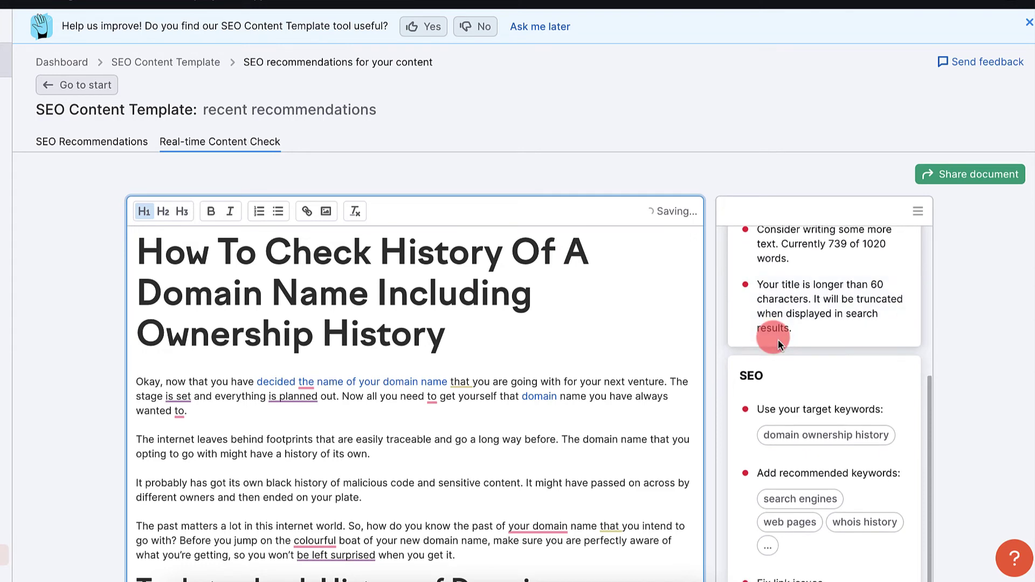
pyautogui.scroll(-3, 778, 338)
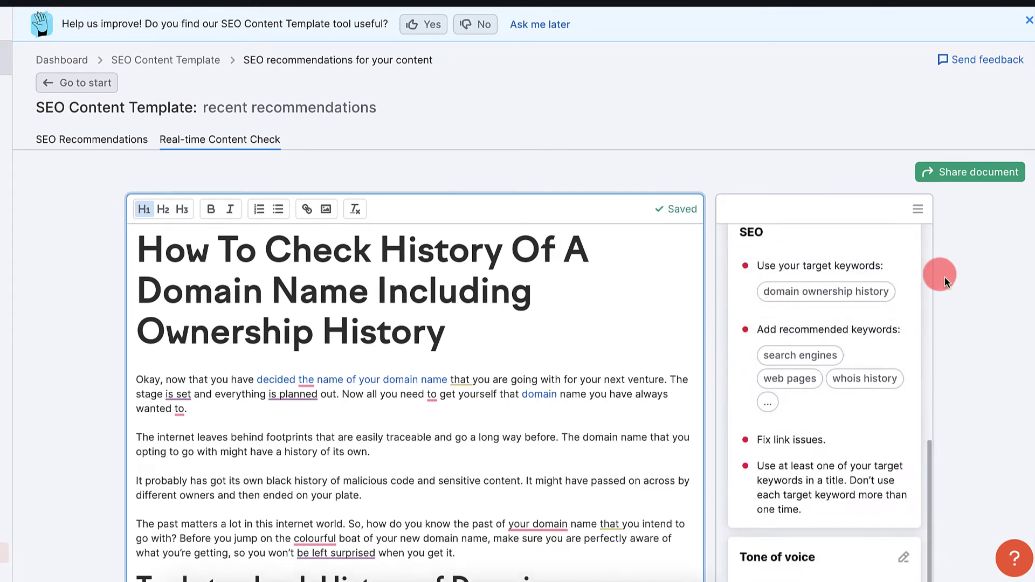
pyautogui.scroll(-5, 944, 276)
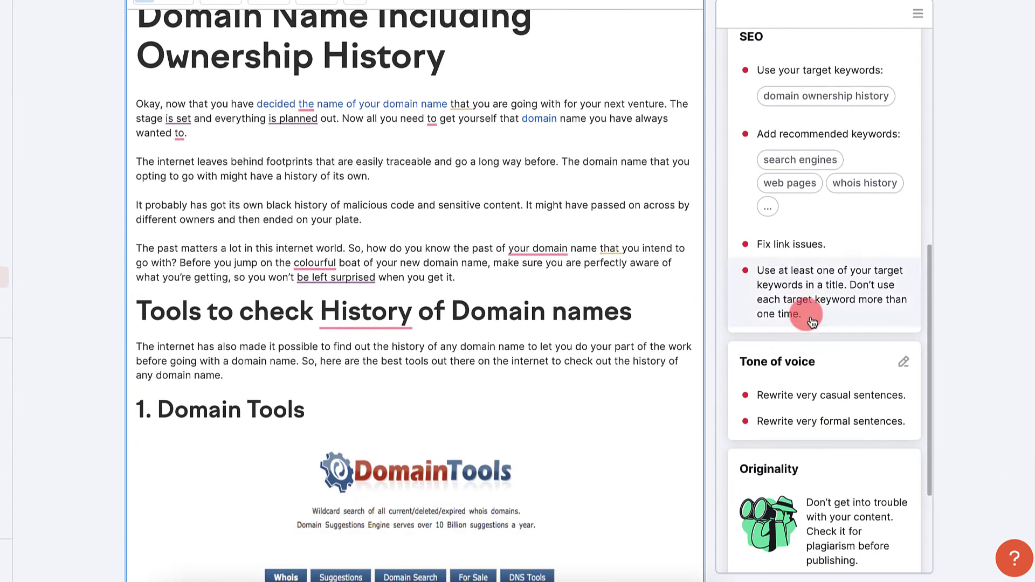
pyautogui.click(812, 322)
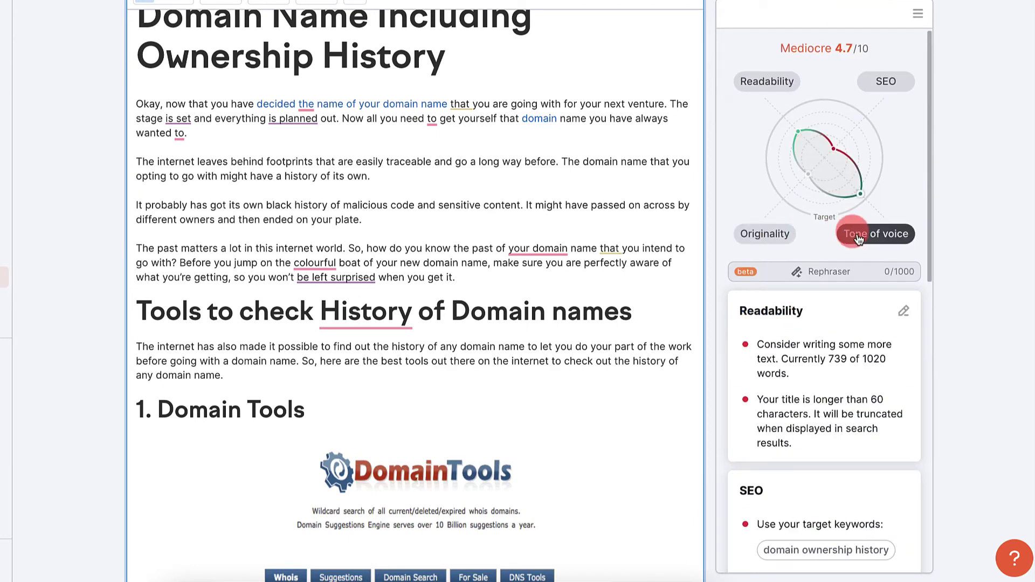
pyautogui.click(873, 85)
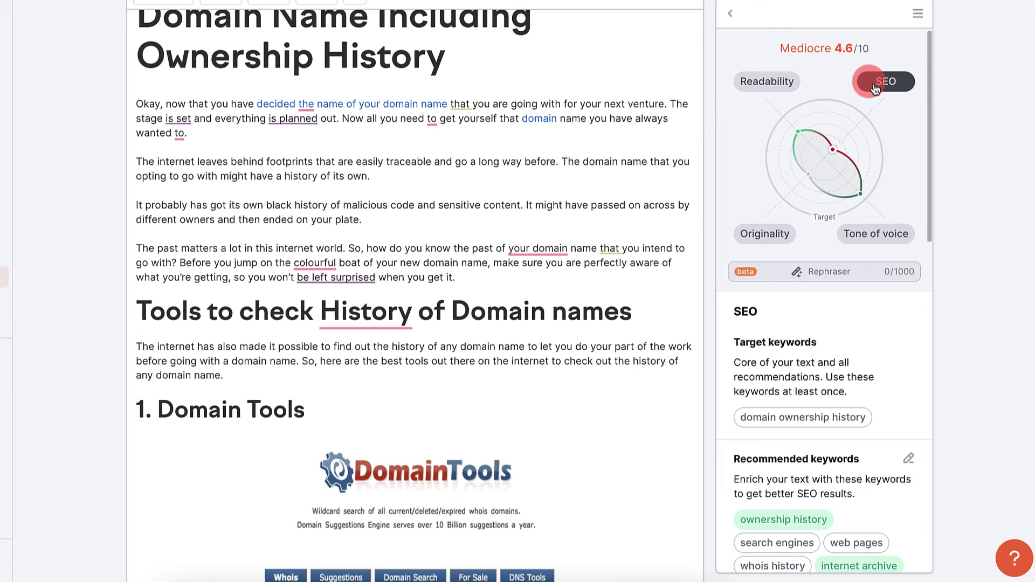
pyautogui.click(765, 82)
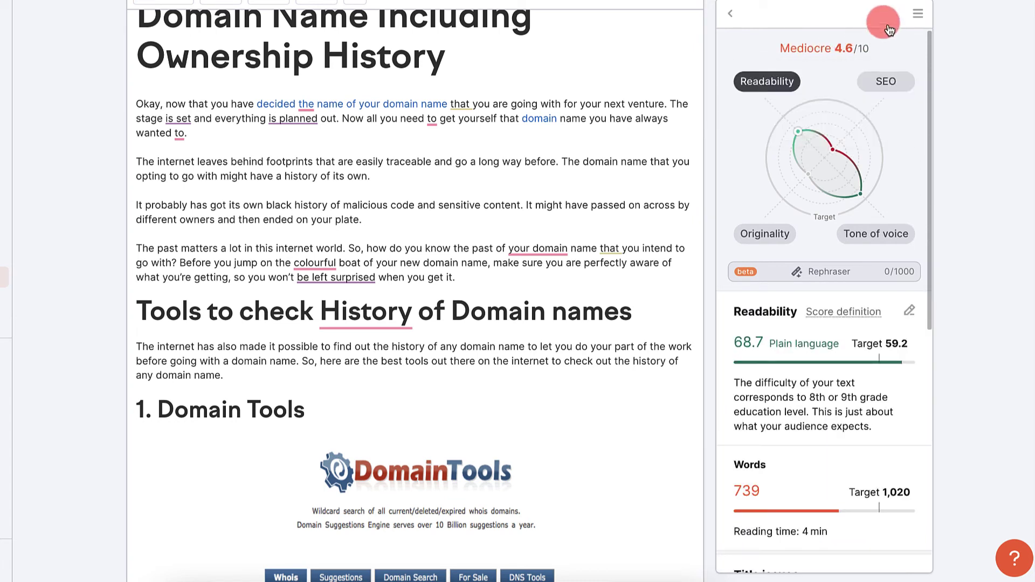
pyautogui.scroll(-2, 761, 251)
pyautogui.scroll(2, 775, 197)
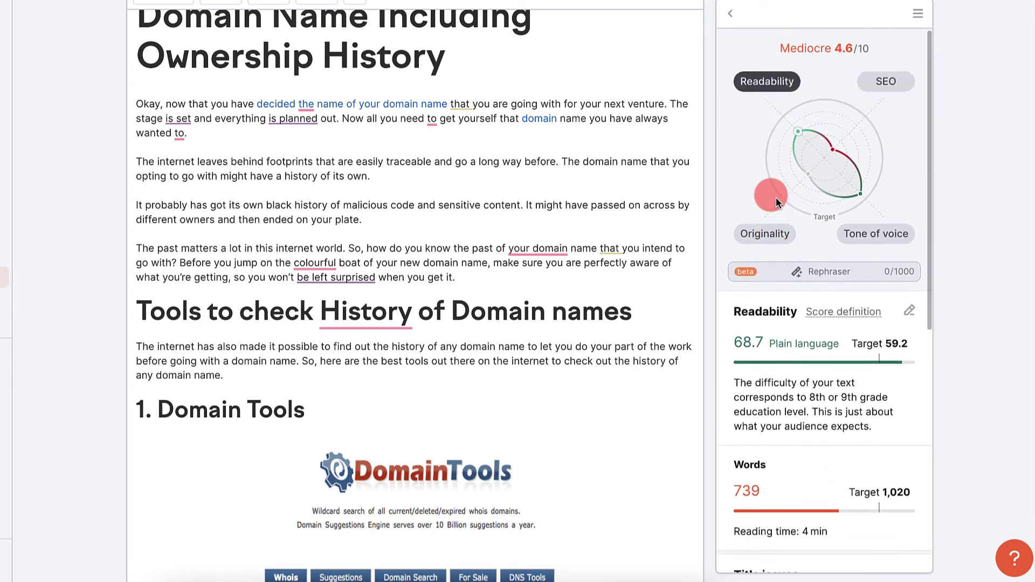
# - Examine the target and recommended keywords in the SEO details, checking difficulty and volume for "whois records" and "whois history"
pyautogui.click(875, 86)
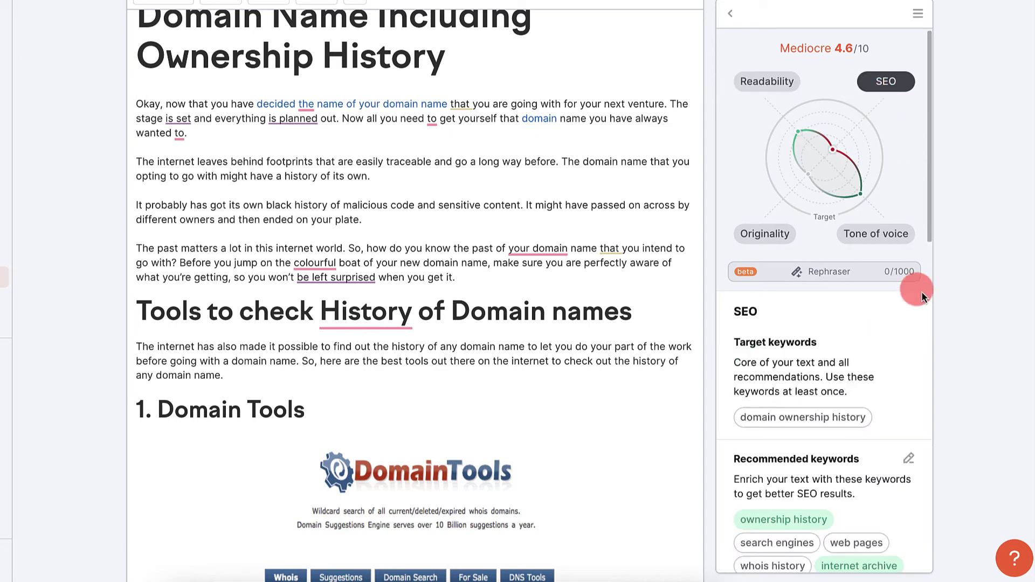
pyautogui.scroll(-3, 868, 372)
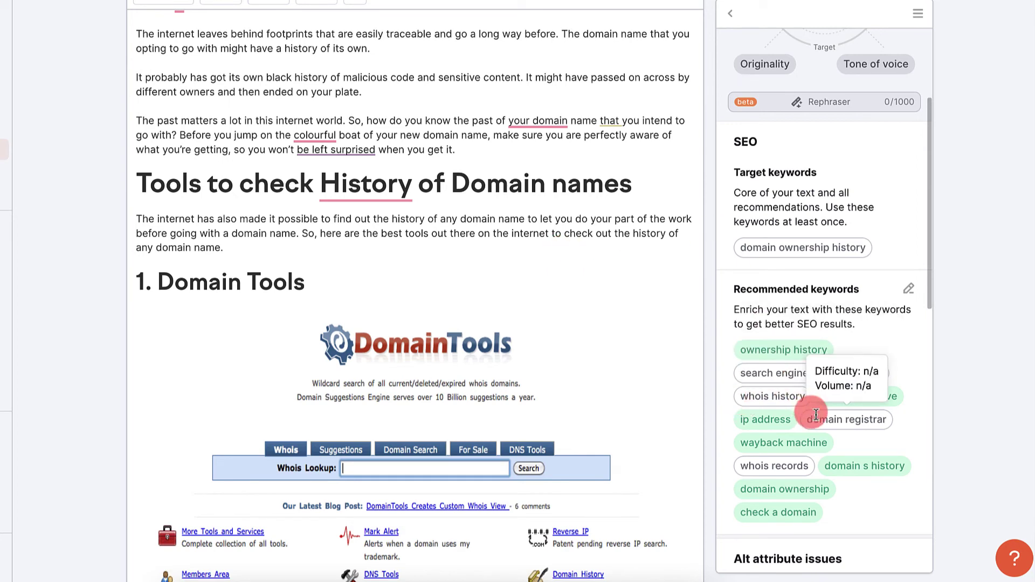
pyautogui.scroll(-3, 767, 454)
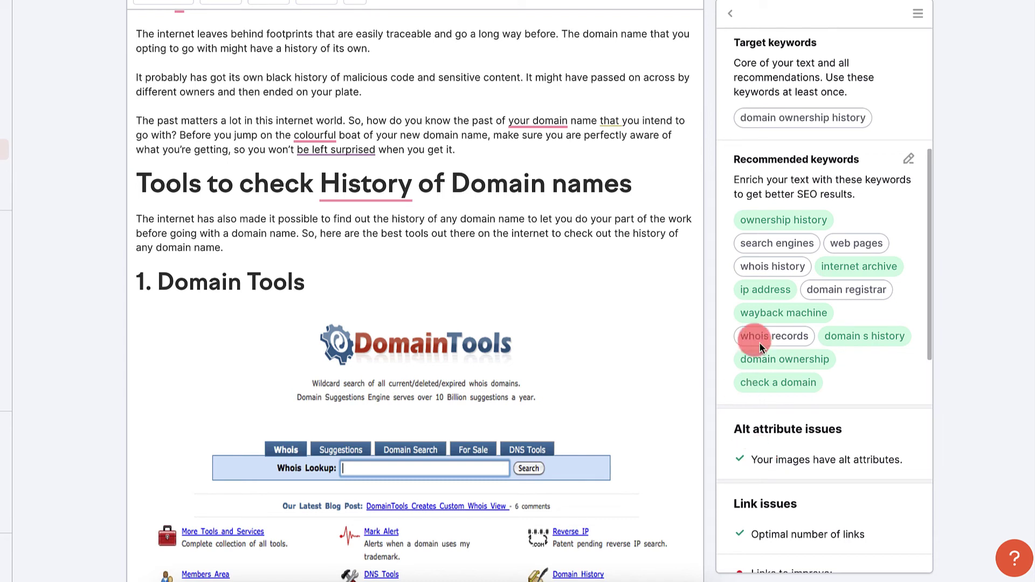
pyautogui.moveTo(762, 345)
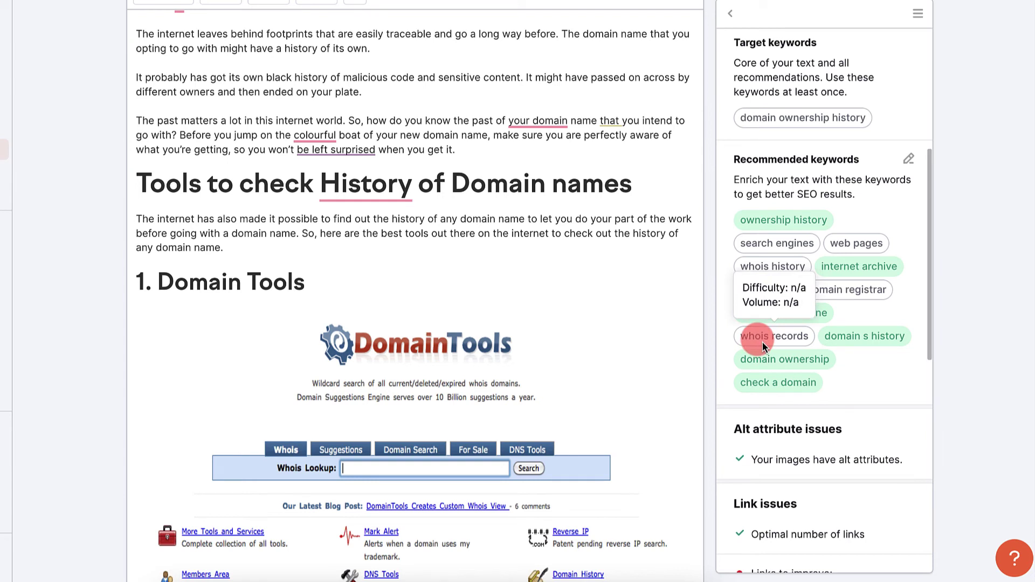
pyautogui.moveTo(753, 261)
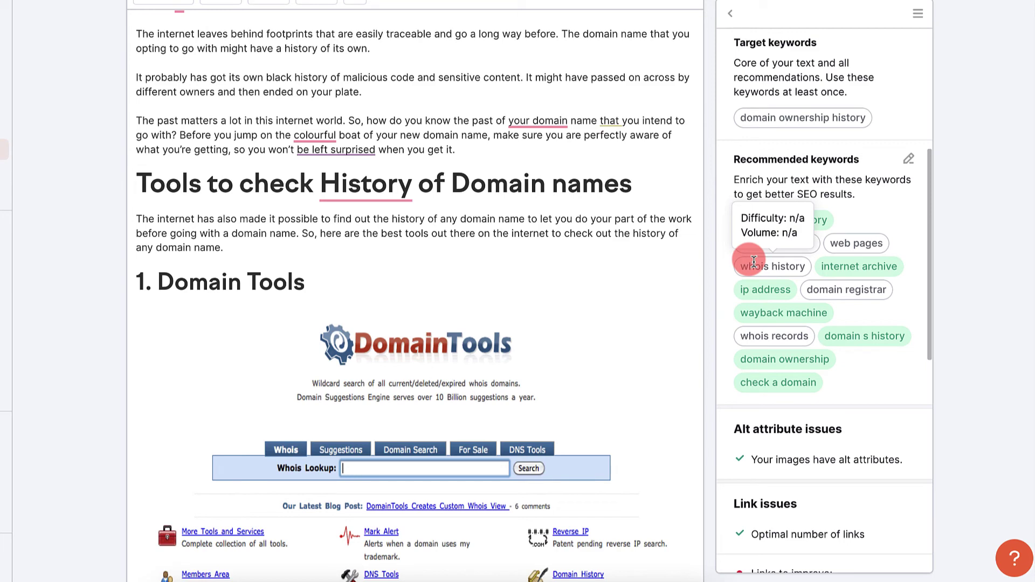
# - Examine the alt attribute, link and title issues in the SEO details and look through the pasted article to its end
pyautogui.scroll(-6, 753, 261)
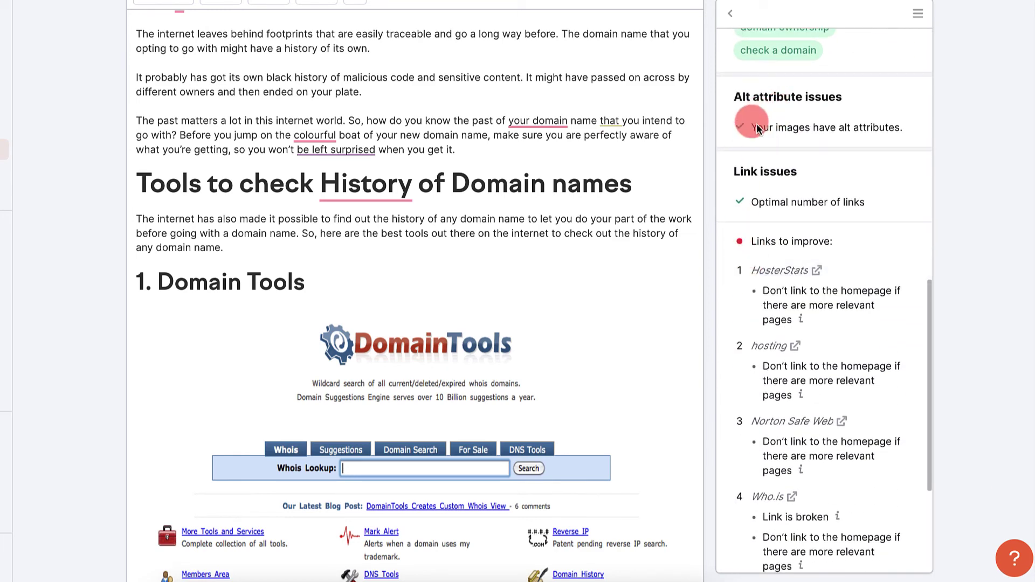
pyautogui.moveTo(731, 99); pyautogui.dragTo(834, 101)
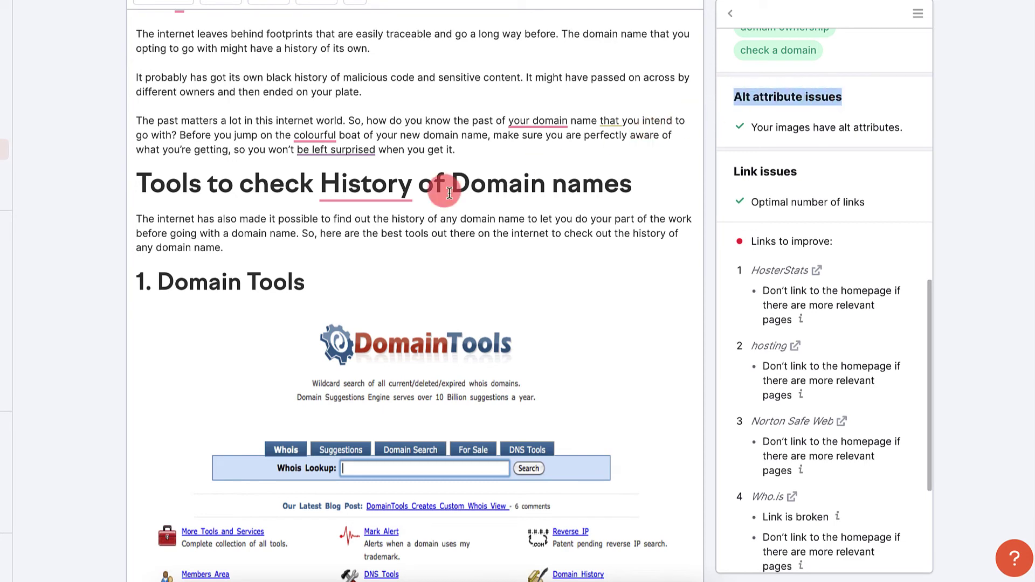
pyautogui.scroll(-3, 376, 145)
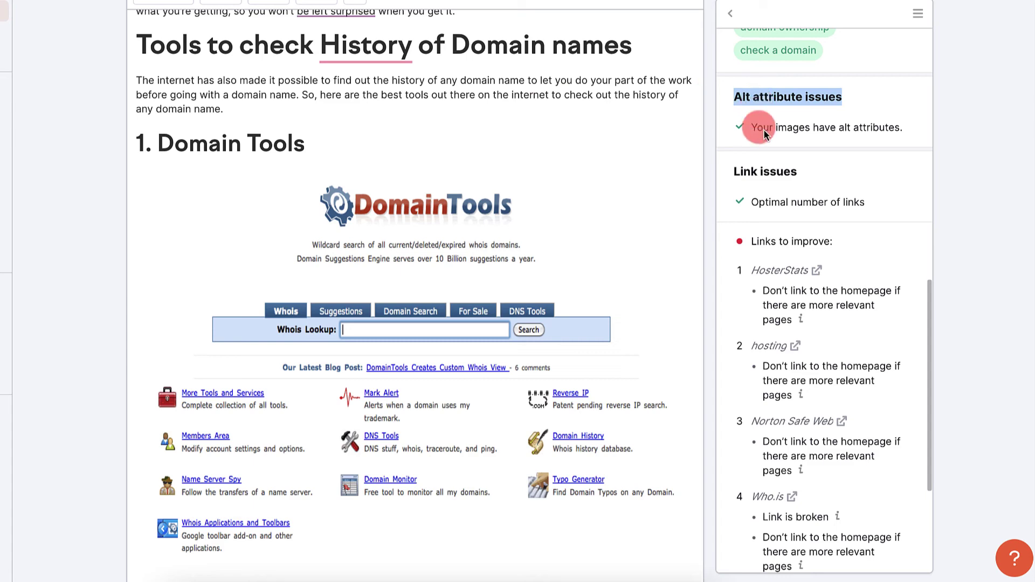
pyautogui.scroll(-4, 762, 135)
pyautogui.scroll(-4, 764, 141)
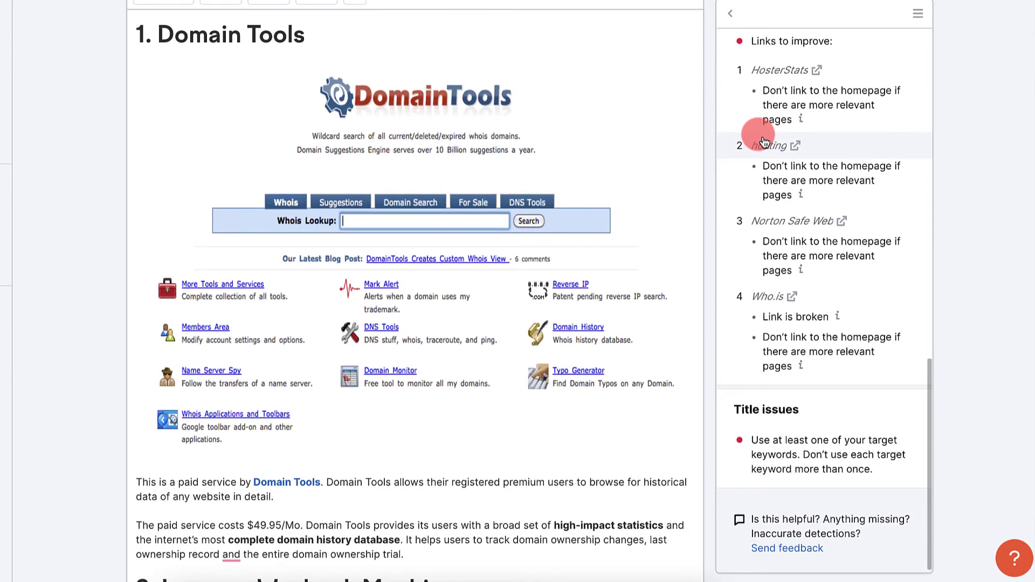
pyautogui.scroll(-15, 615, 210)
pyautogui.scroll(-15, 619, 214)
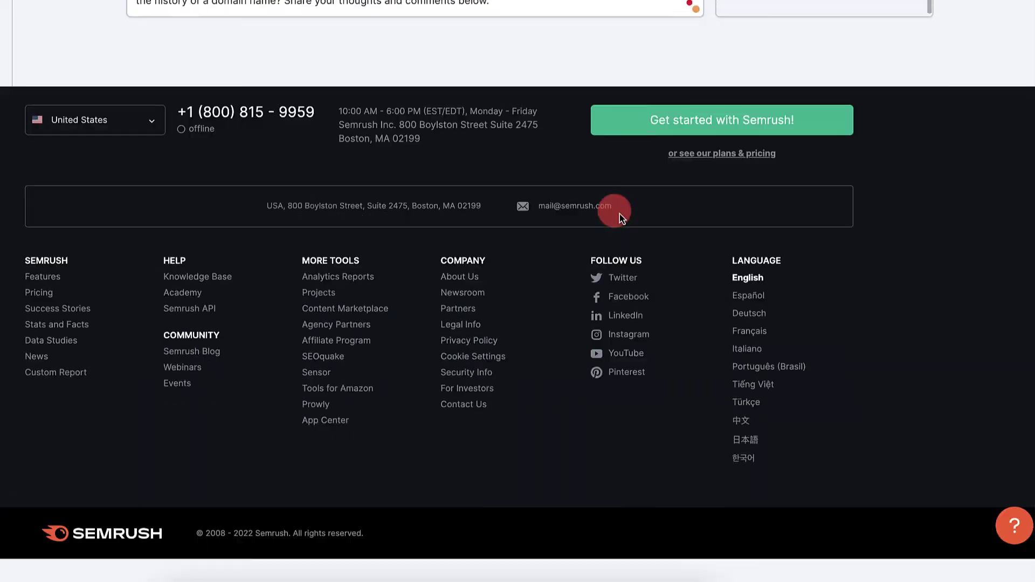
pyautogui.scroll(20, 619, 214)
pyautogui.scroll(1, 619, 213)
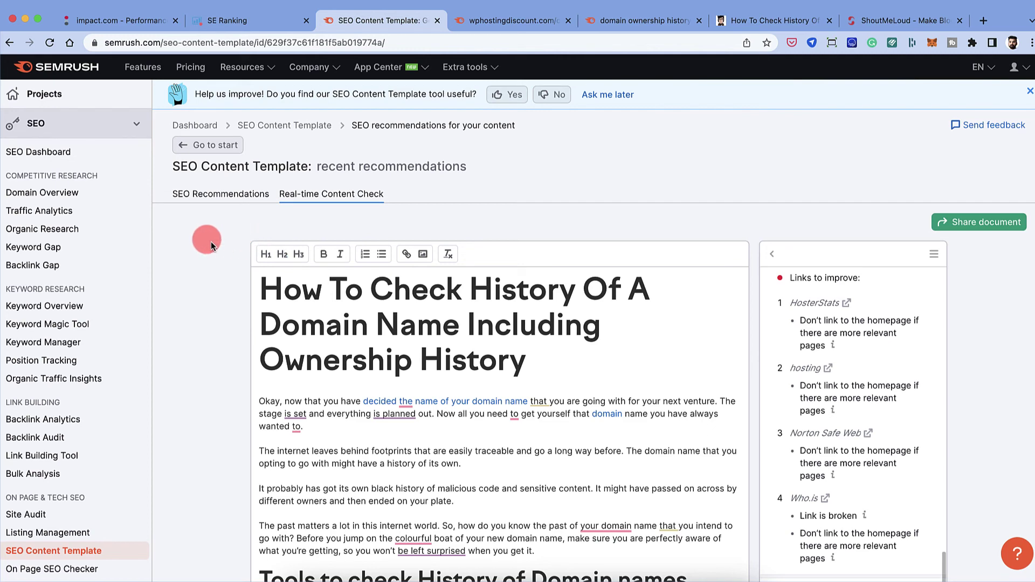
pyautogui.scroll(-1, 209, 274)
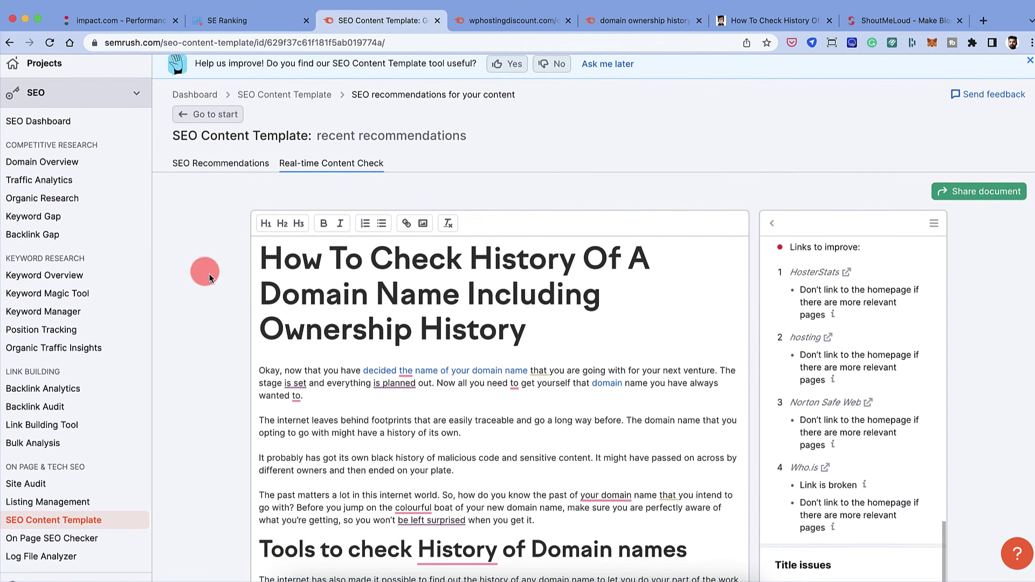